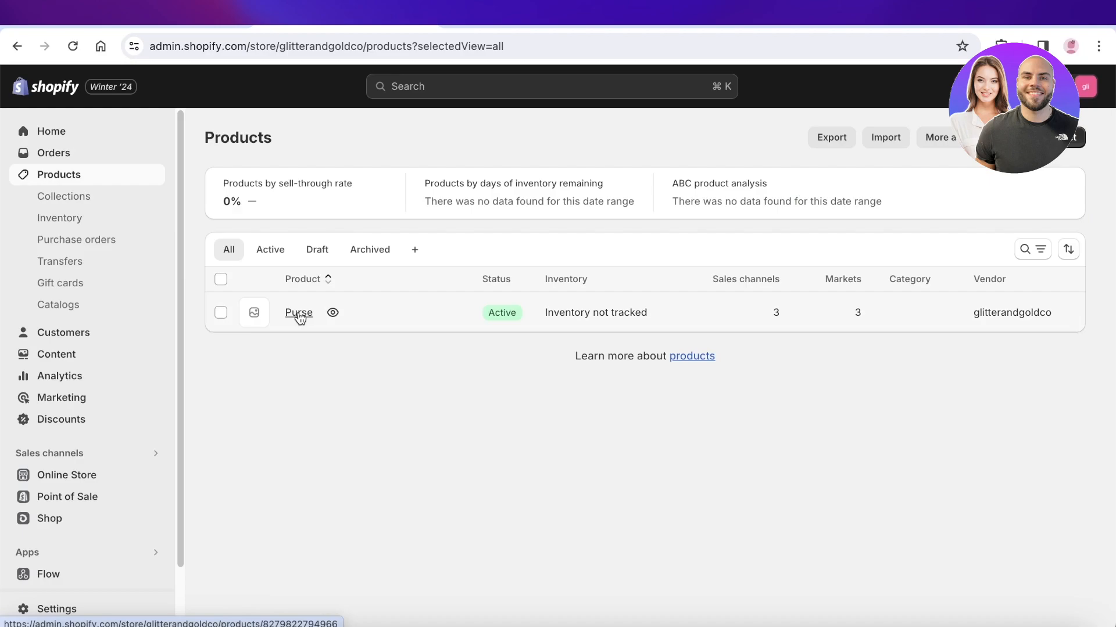
# View the Purse product, then go back through Products to the store's Home page.
pyautogui.click(298, 315)
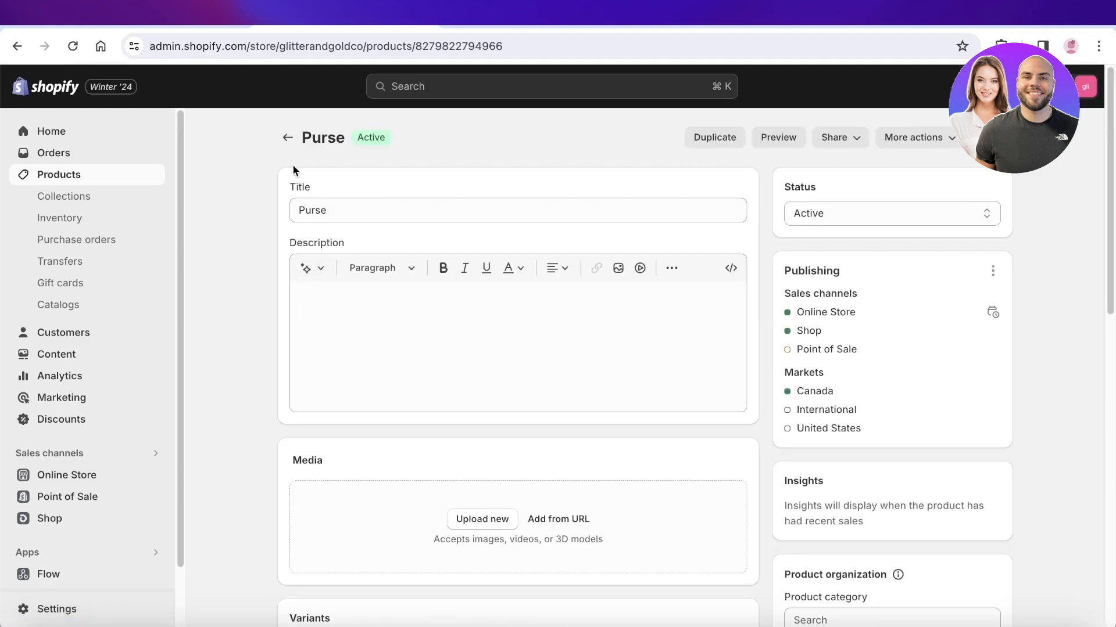
pyautogui.click(288, 137)
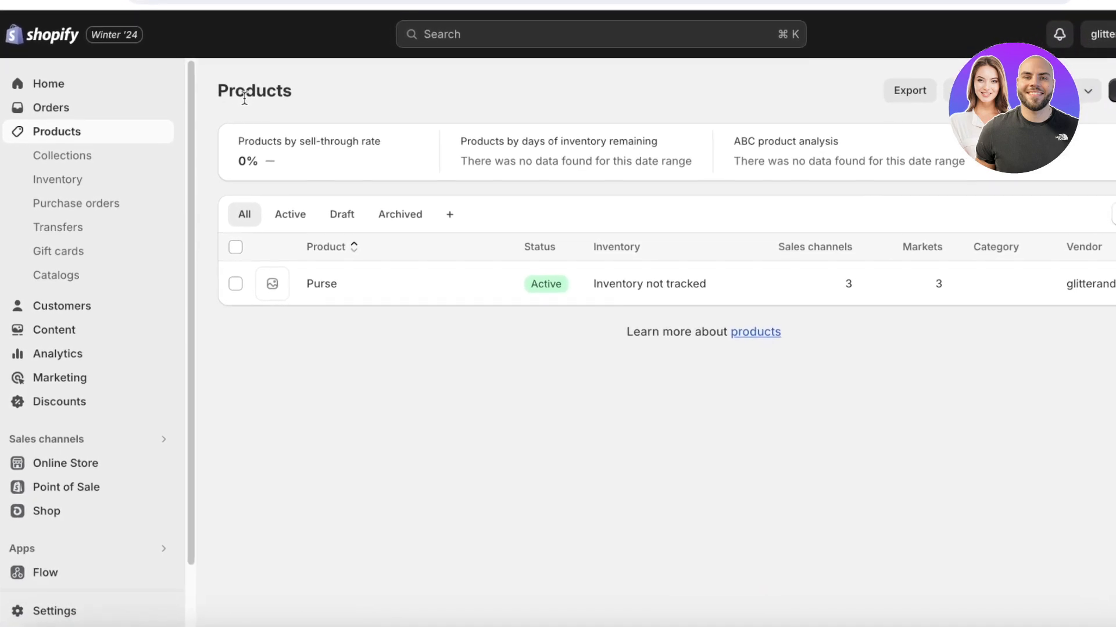
pyautogui.click(88, 83)
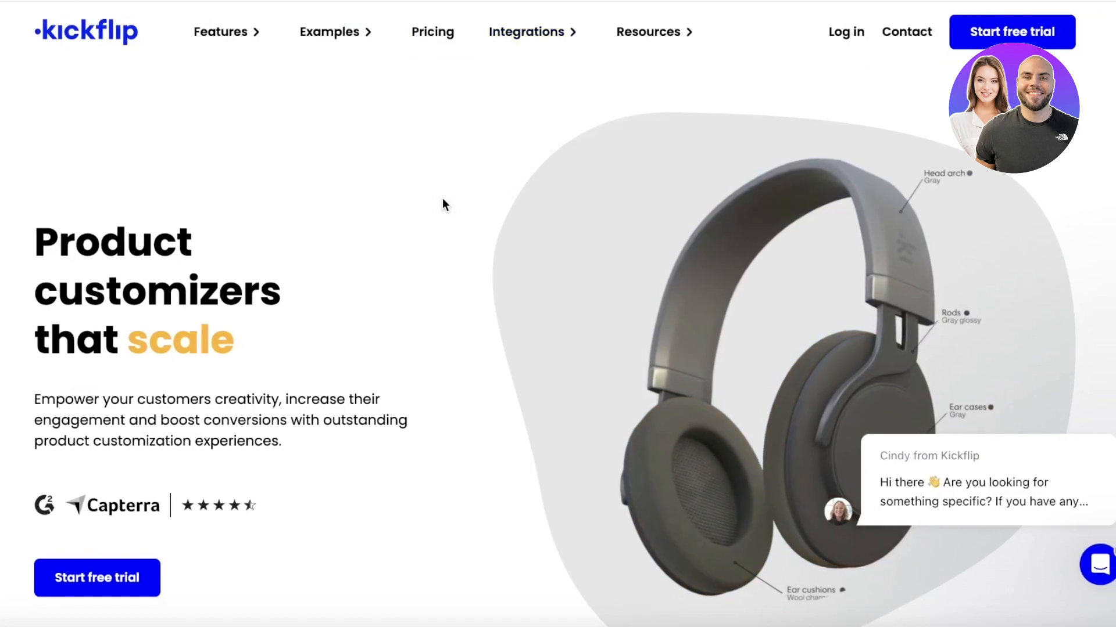
pyautogui.scroll(-3, 443, 200)
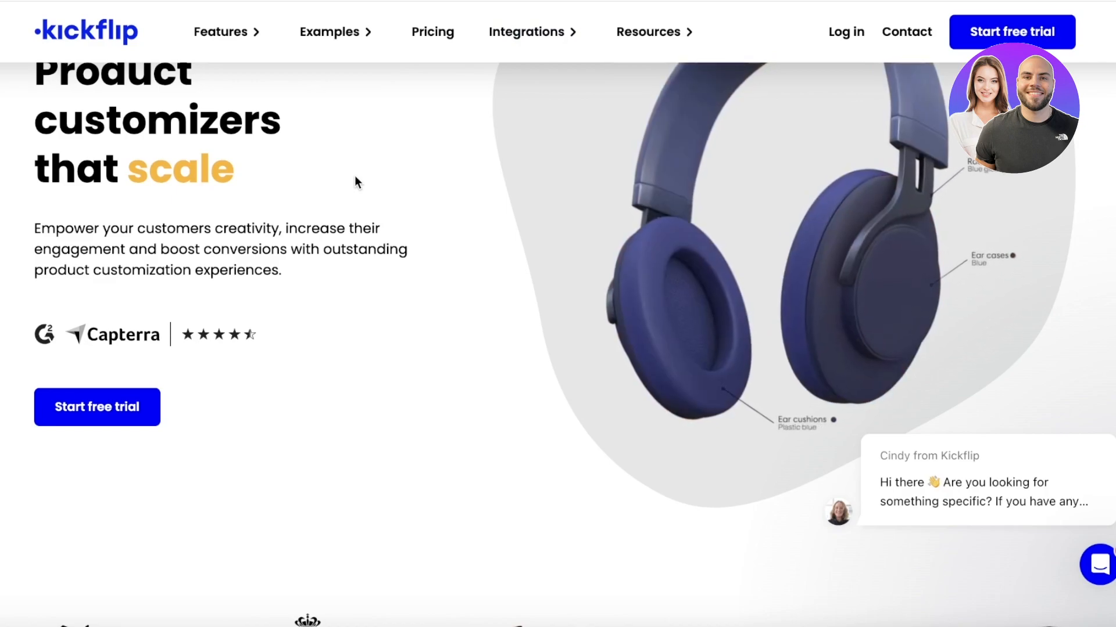
# Start a Kickflip free trial and enter the account e-mail and password.
pyautogui.click(1009, 34)
pyautogui.click(779, 204)
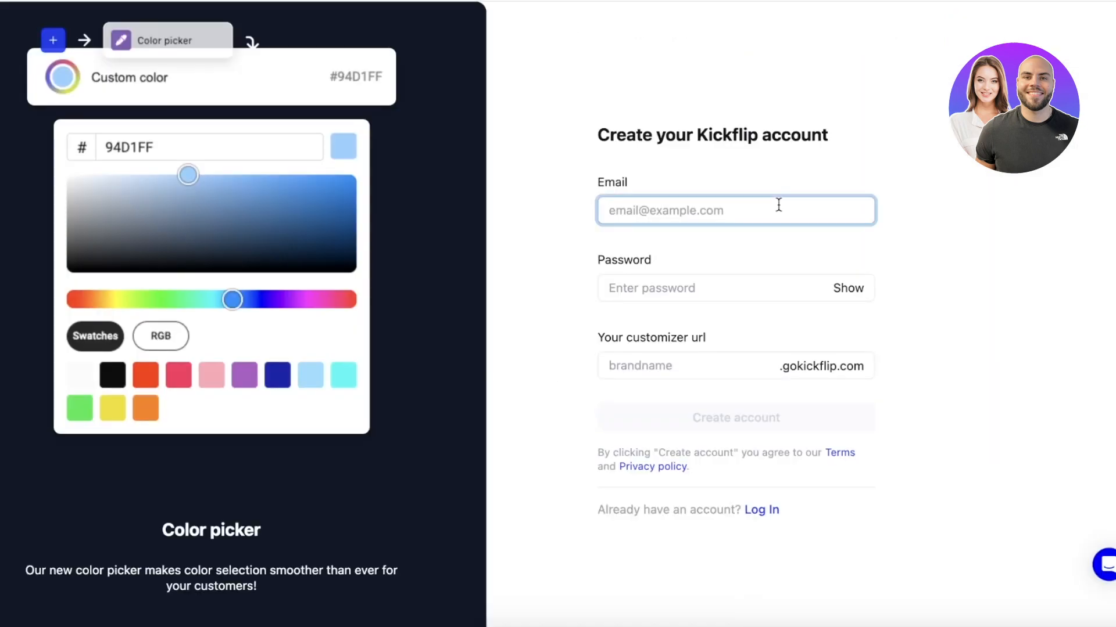
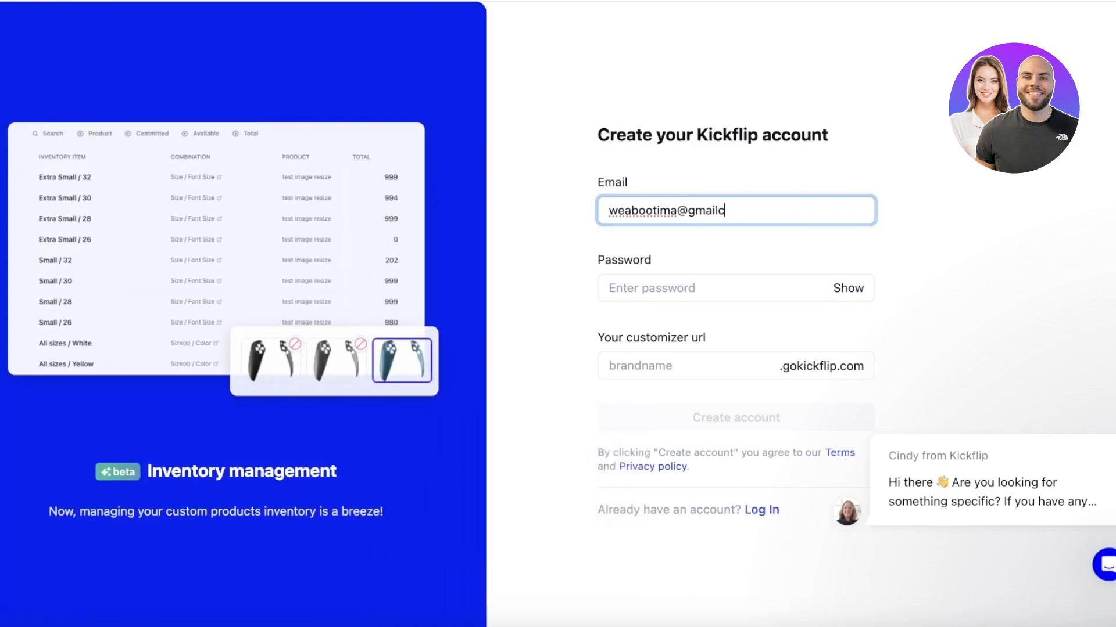
pyautogui.click(762, 286)
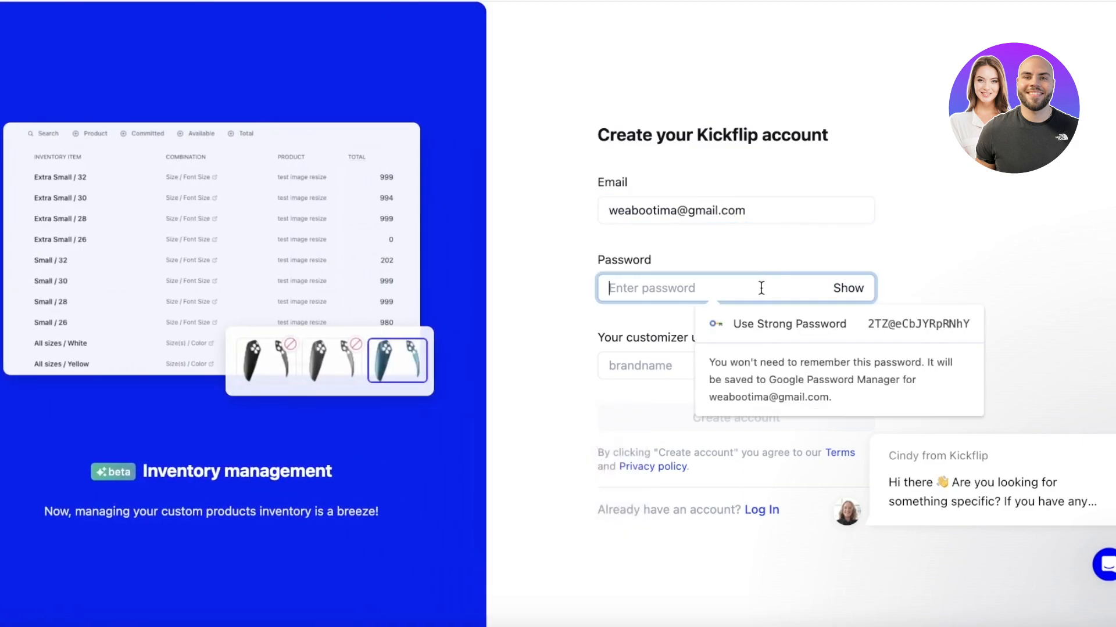
pyautogui.write('aaaa')
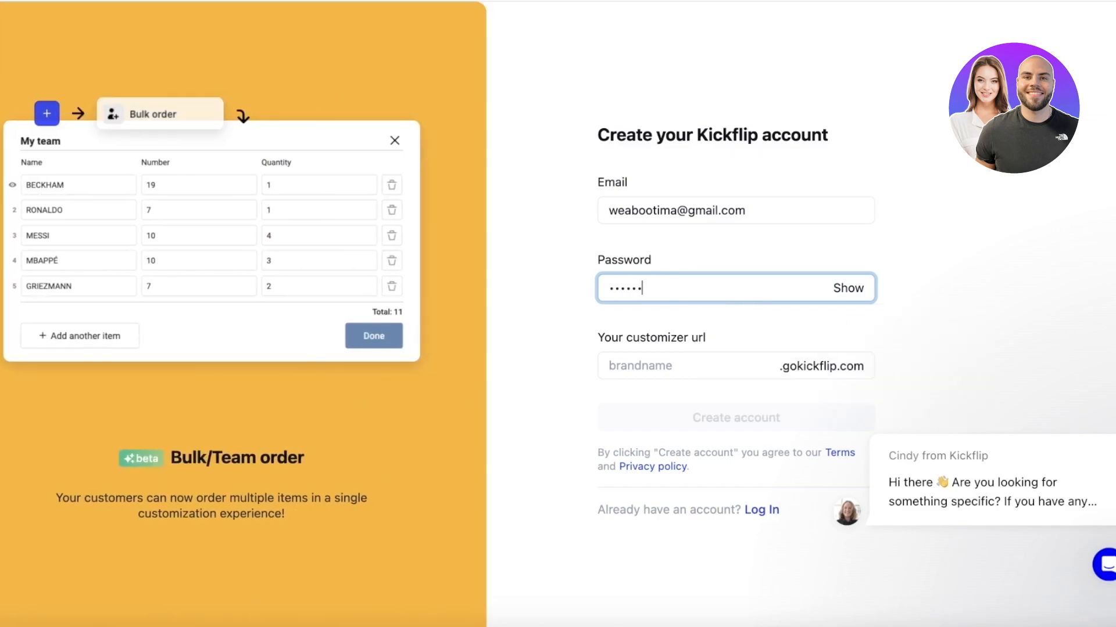
# Set the customizer URL to glitterandgold and create the account.
pyautogui.click(741, 373)
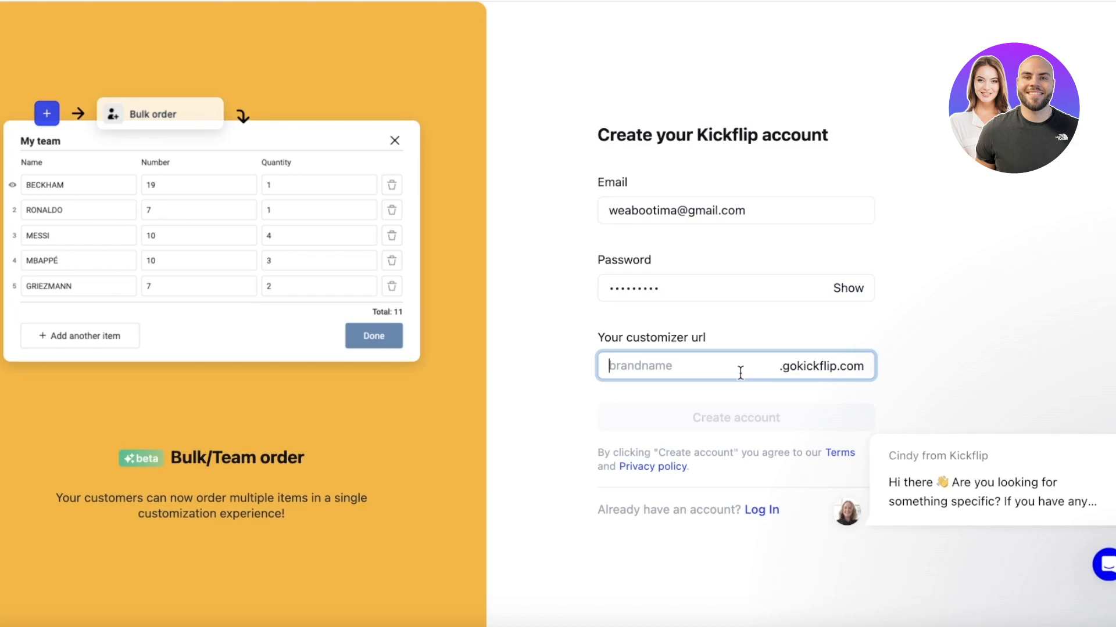
pyautogui.write('due')
pyautogui.press('BackSpace')
pyautogui.press('BackSpace')
pyautogui.press('BackSpace')
pyautogui.write('glitterandgold')
pyautogui.click(740, 427)
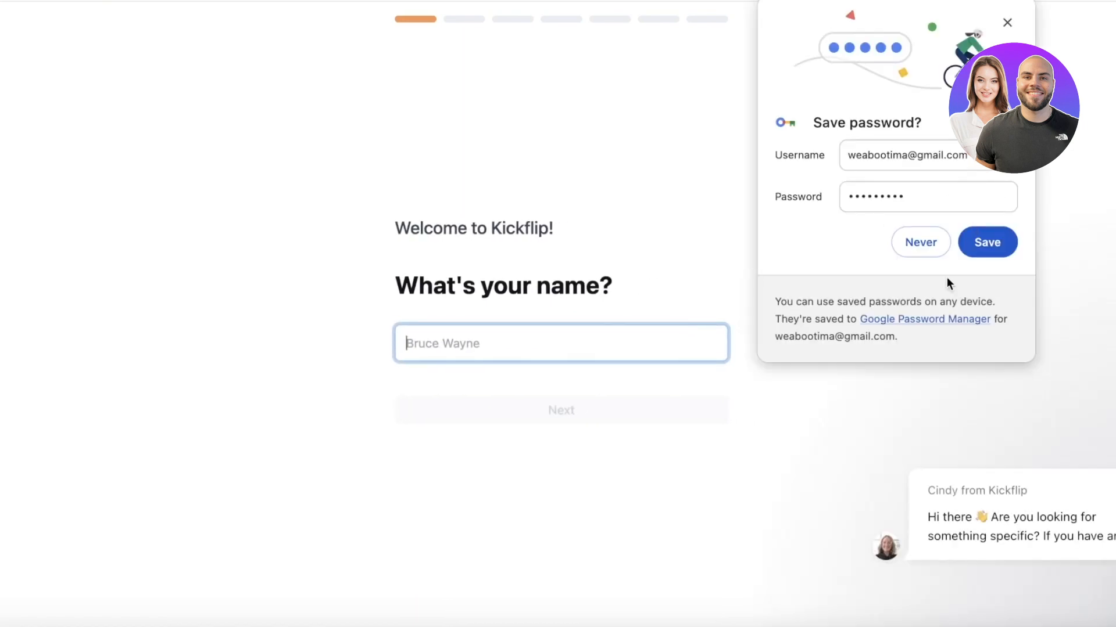
# Decline password saving, autofill the name, skip optional questions, and submit Clothing & accessories.
pyautogui.click(905, 249)
pyautogui.click(512, 340)
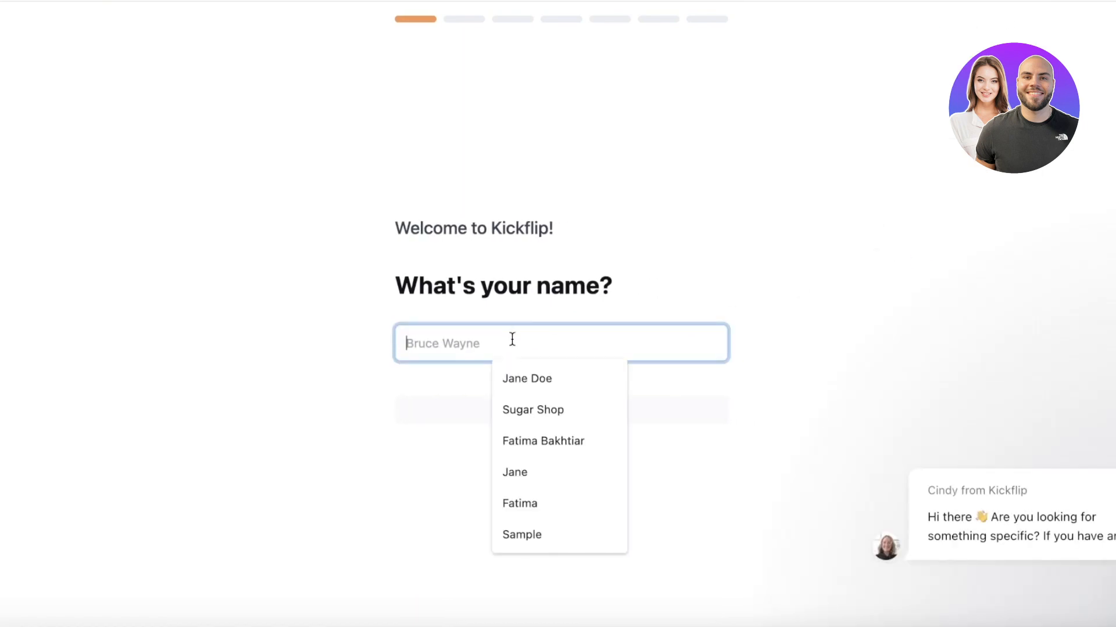
pyautogui.click(516, 378)
pyautogui.click(513, 407)
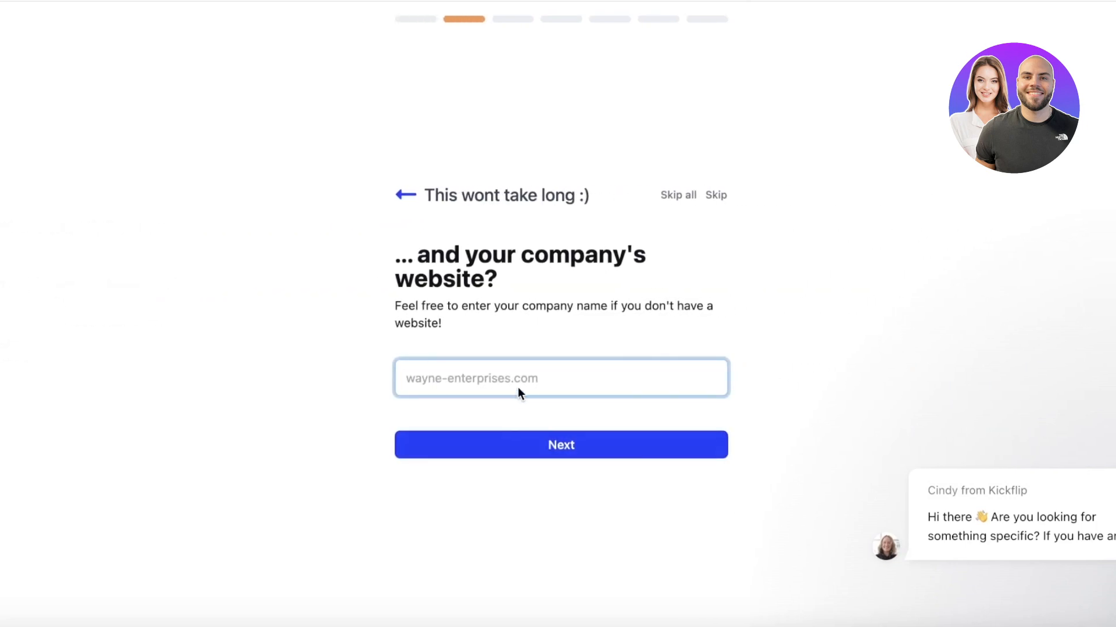
pyautogui.click(674, 196)
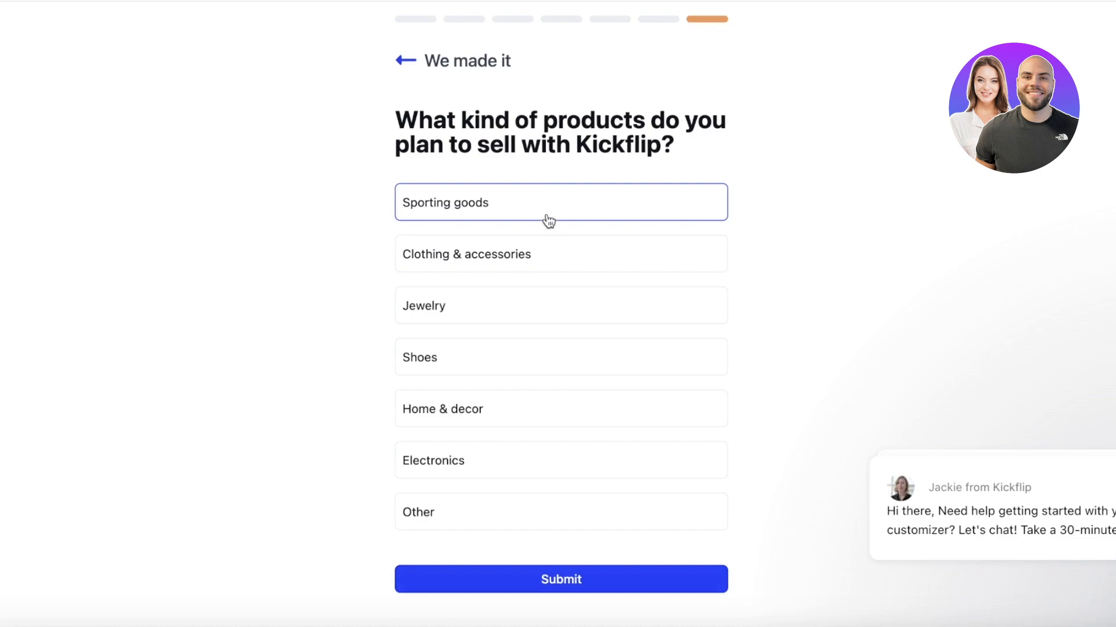
pyautogui.click(493, 261)
pyautogui.click(488, 578)
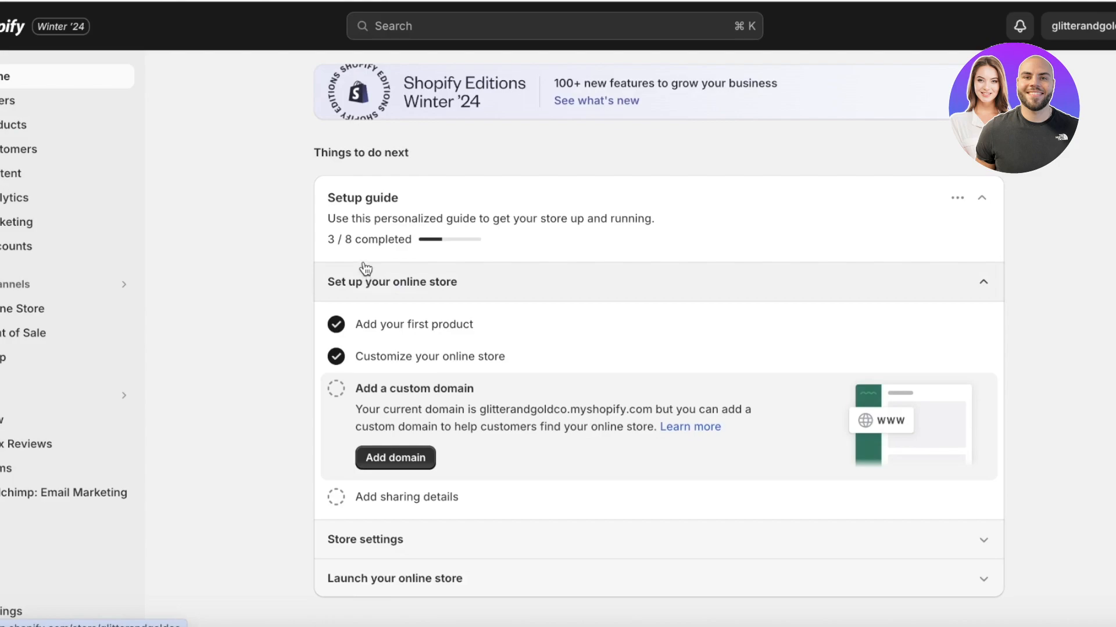
# Open the store settings and go to Apps and sales channels.
pyautogui.click(20, 604)
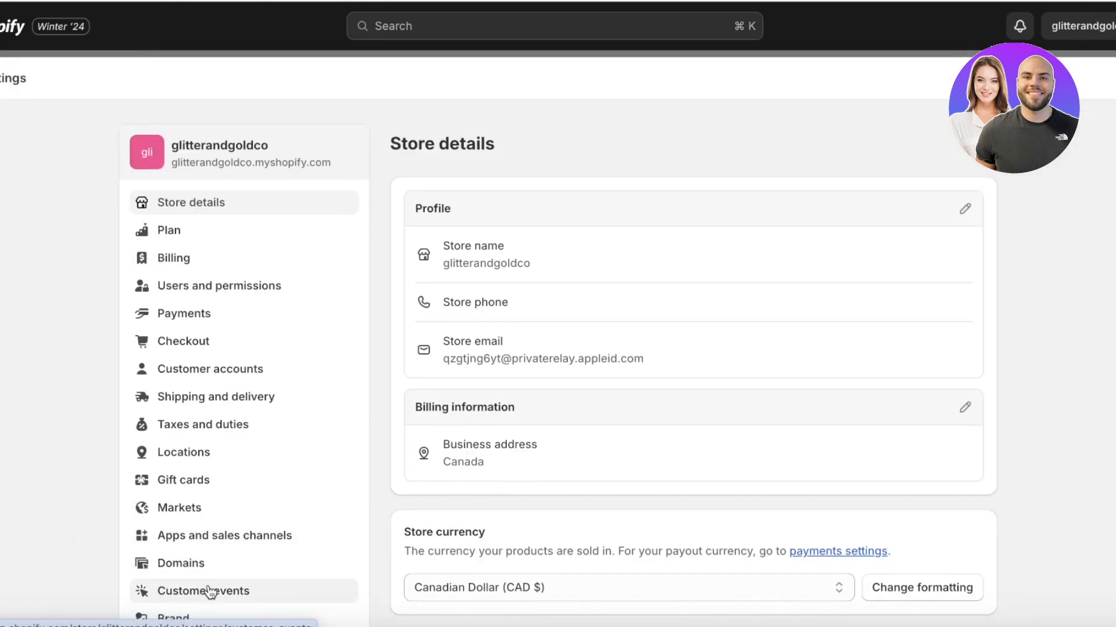
pyautogui.scroll(-2, 227, 447)
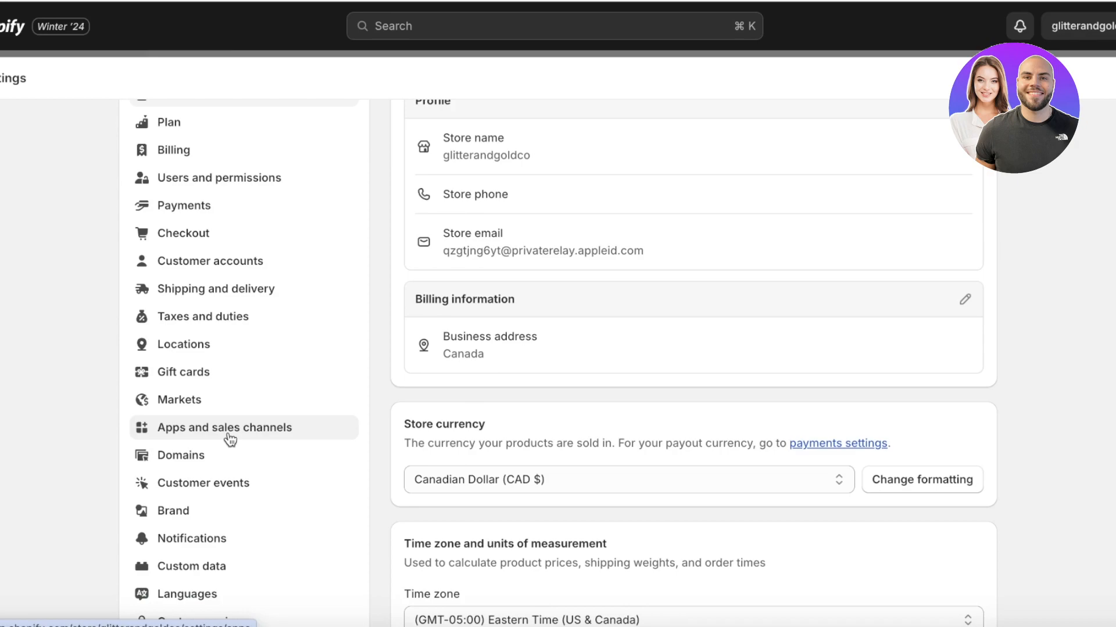
pyautogui.click(230, 436)
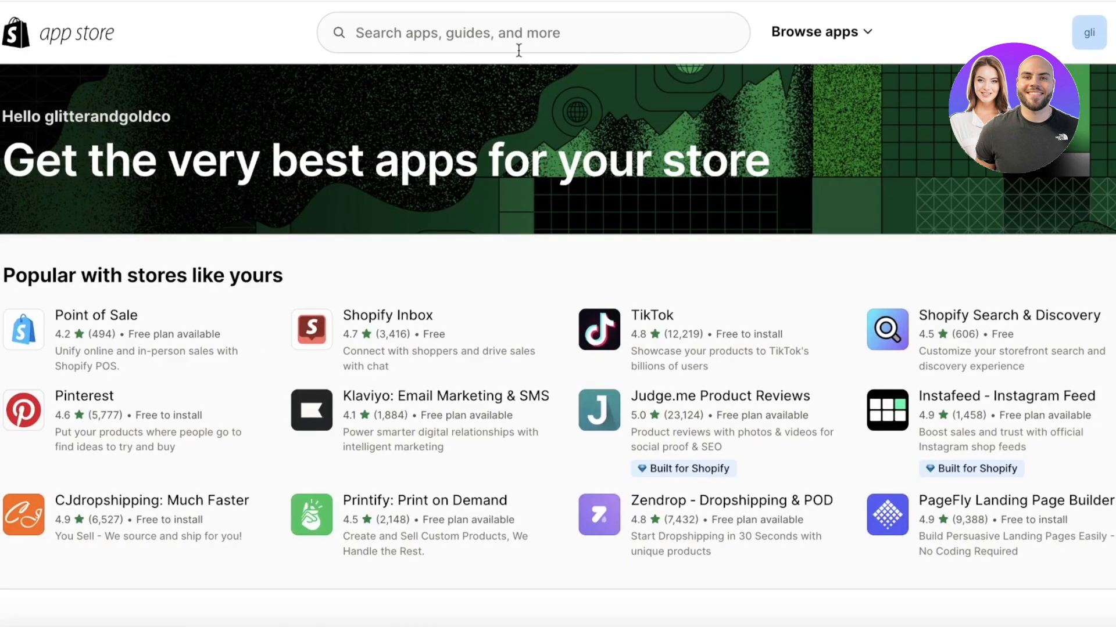
# Search the App Store for 'kickflip' and install Kickflip - Customize Products.
pyautogui.click(517, 33)
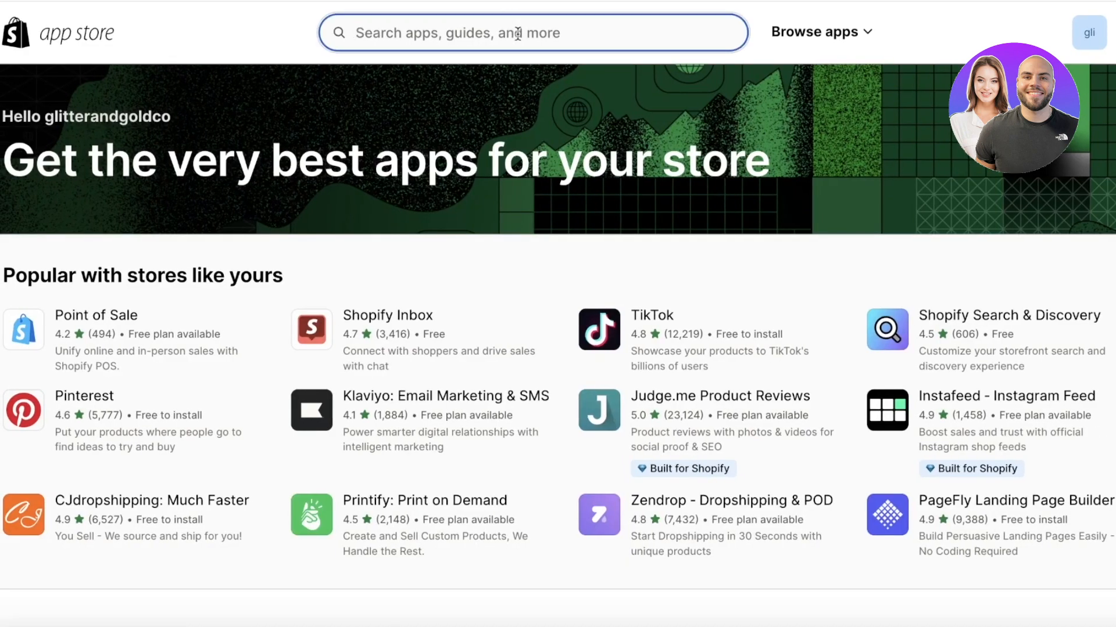
pyautogui.write('kickflip')
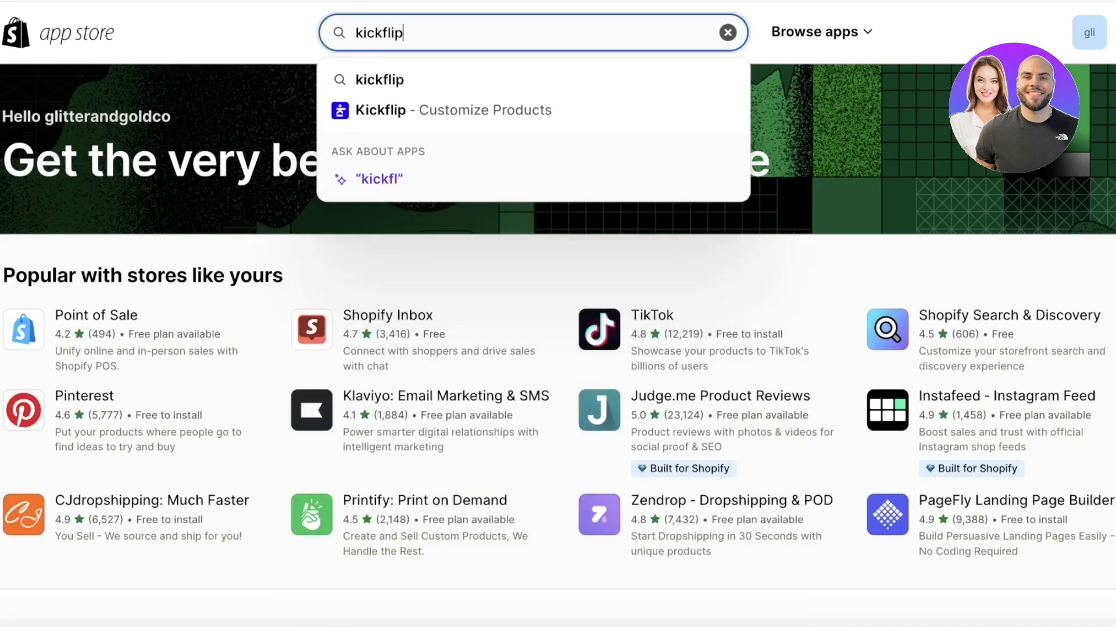
pyautogui.press('Return')
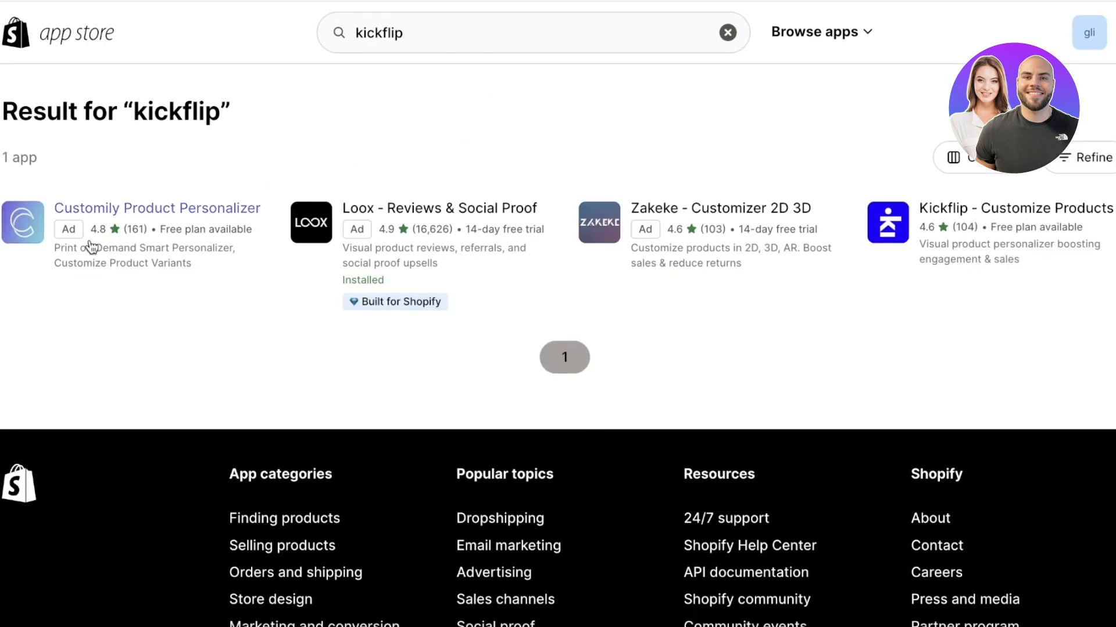
pyautogui.click(437, 33)
pyautogui.click(881, 233)
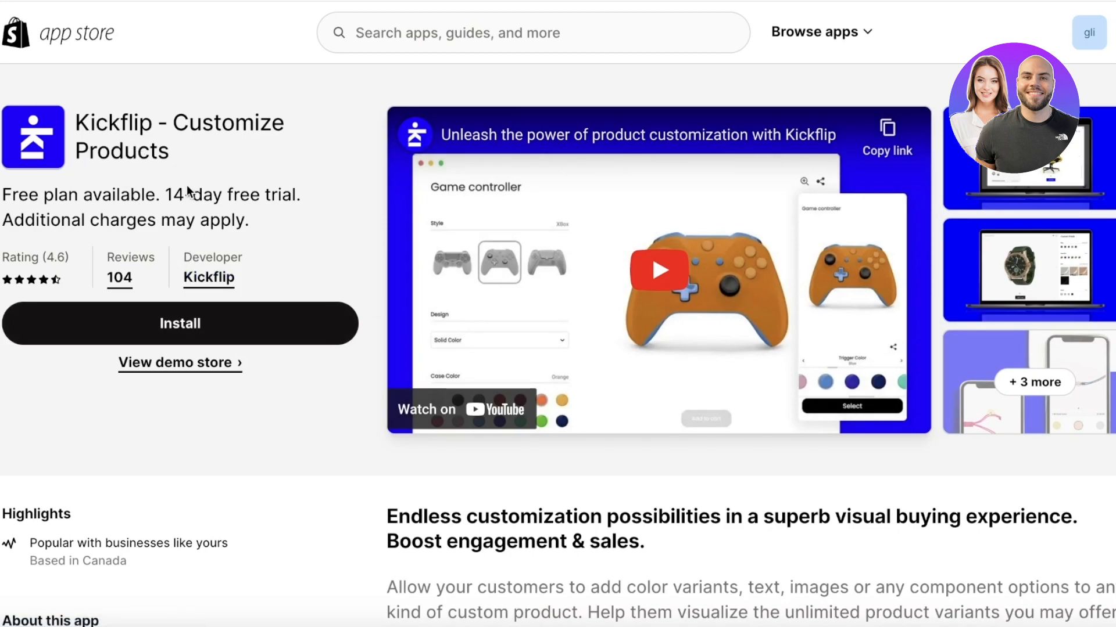
pyautogui.scroll(-15, 176, 230)
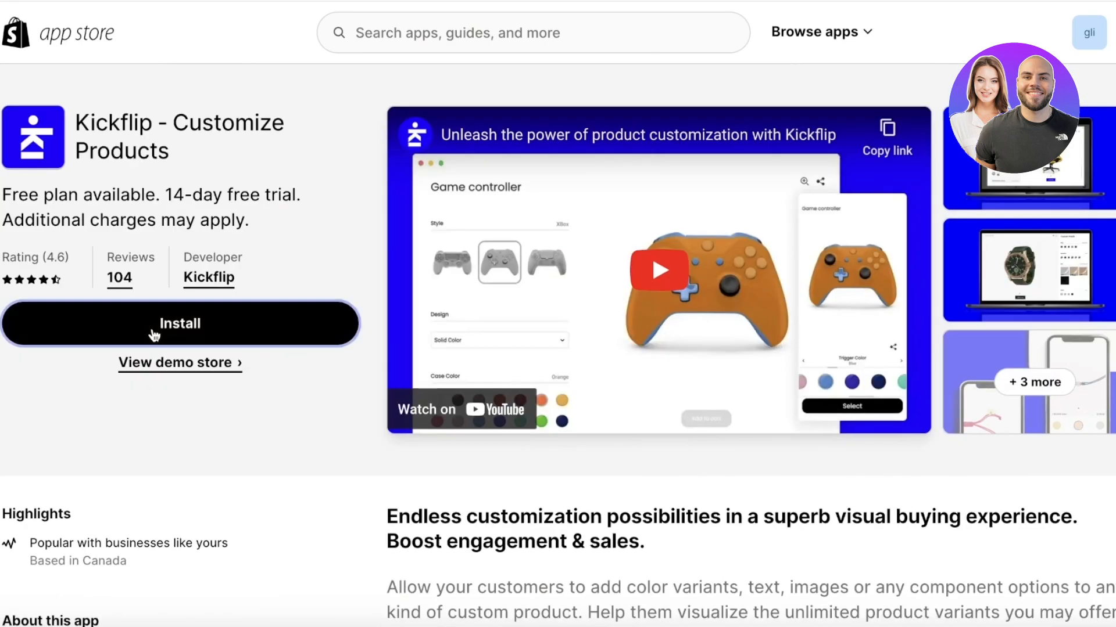
pyautogui.click(154, 334)
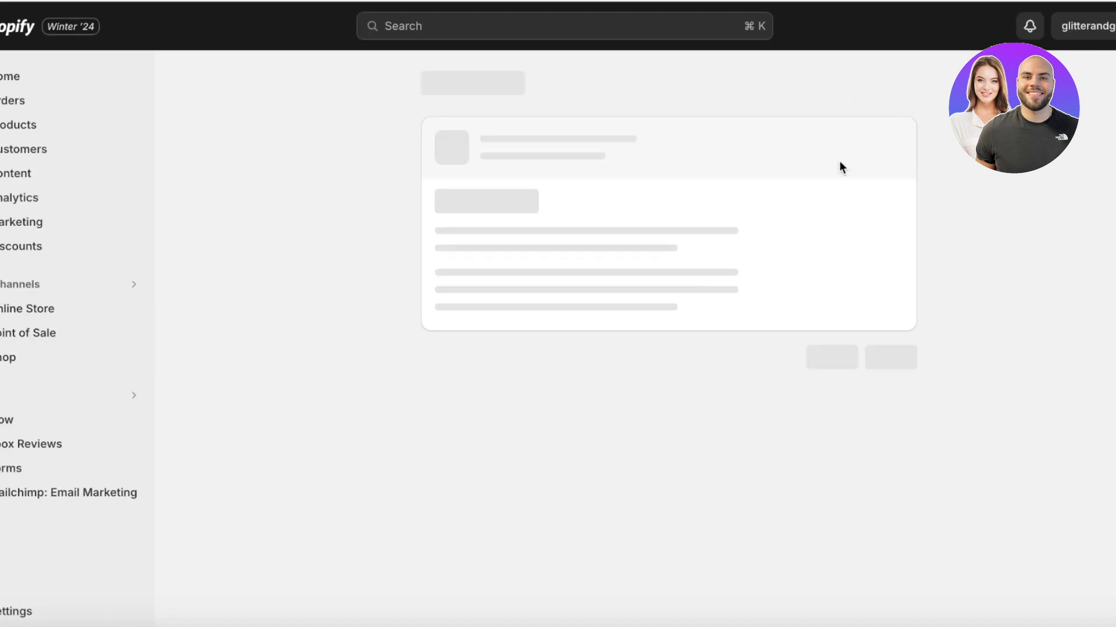
# Confirm the Kickflip install, dismiss chat notifications, and connect it to glitterandgold.
pyautogui.click(909, 402)
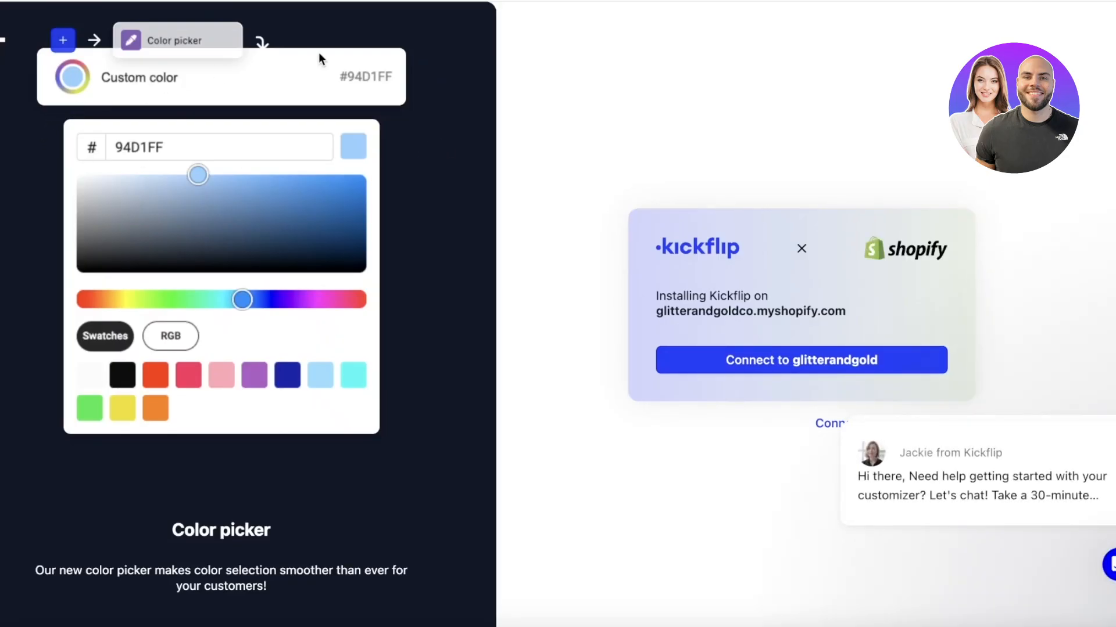
pyautogui.moveTo(1010, 477)
pyautogui.click(1084, 287)
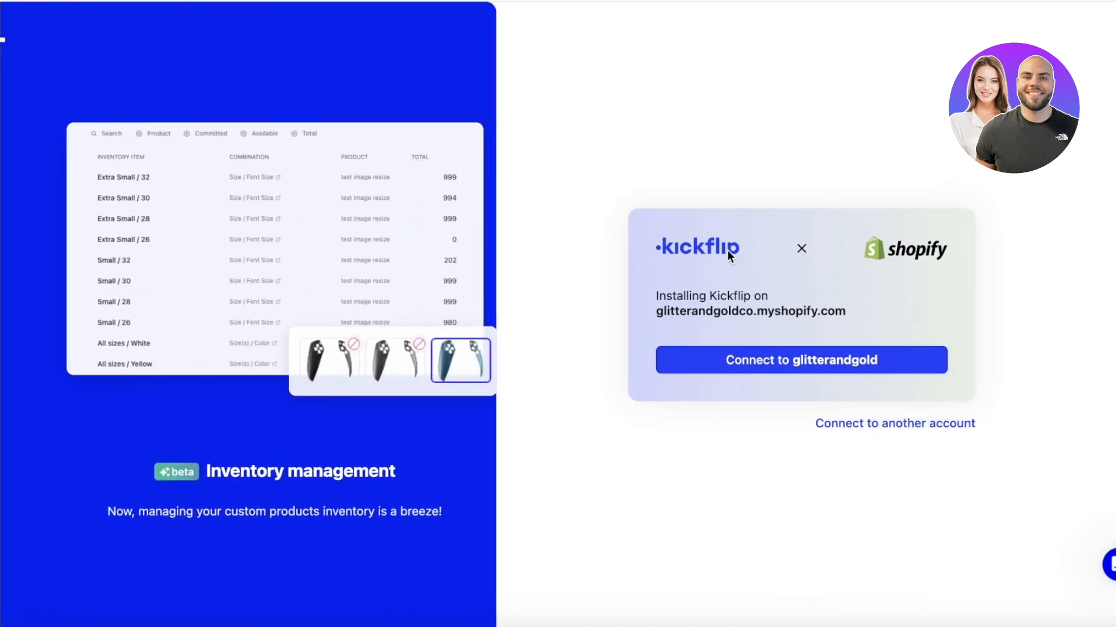
pyautogui.click(838, 369)
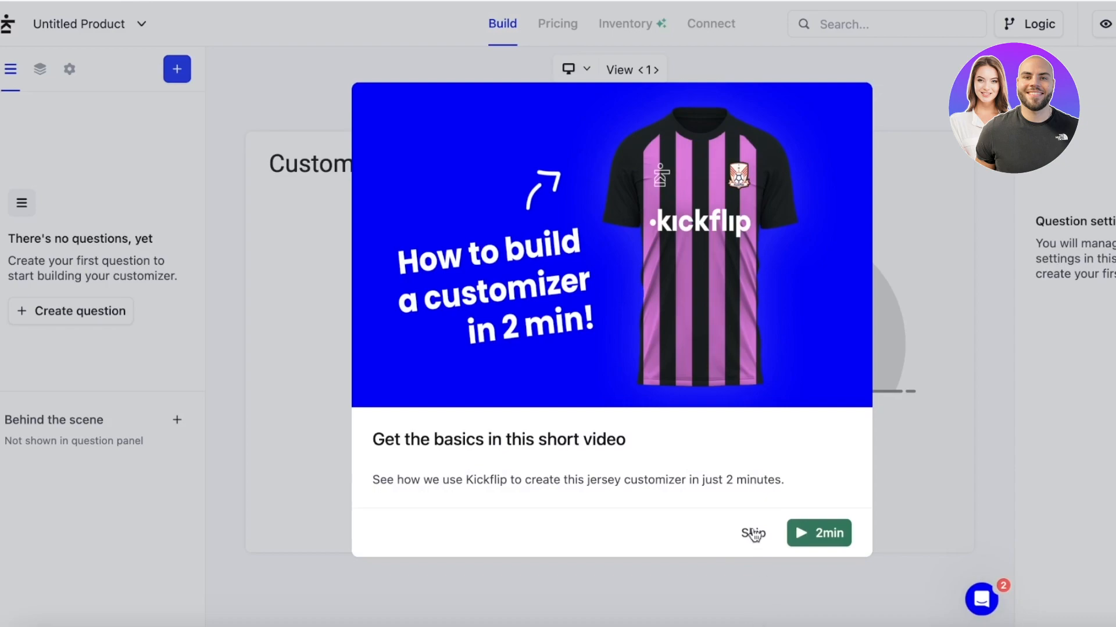
# Skip the intro video and create a question with Dropdown input and Image display.
pyautogui.click(753, 534)
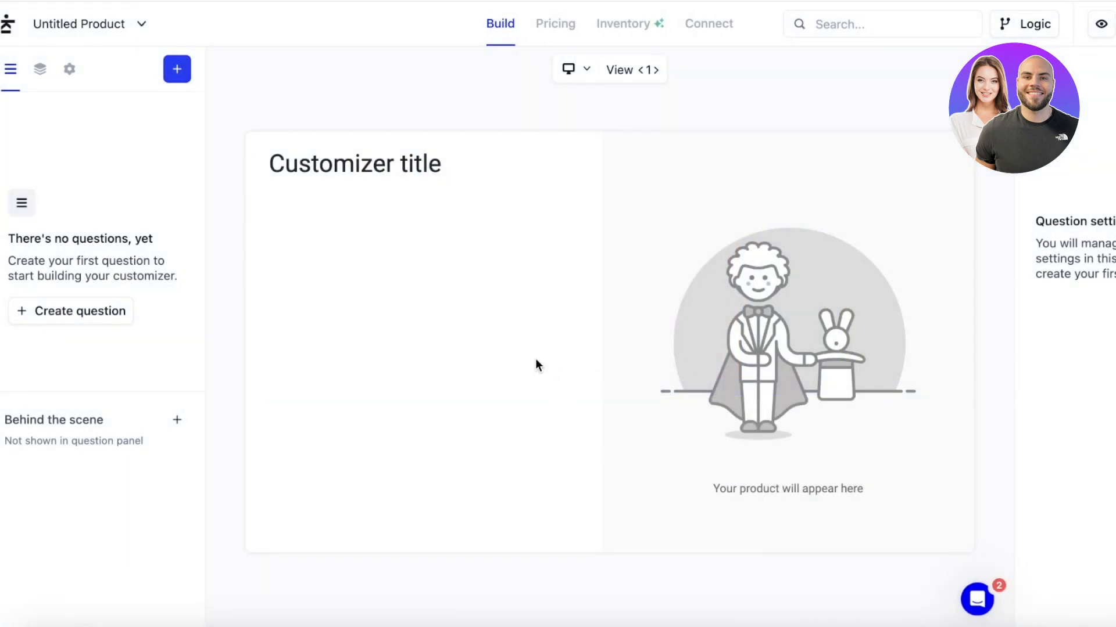
pyautogui.click(177, 70)
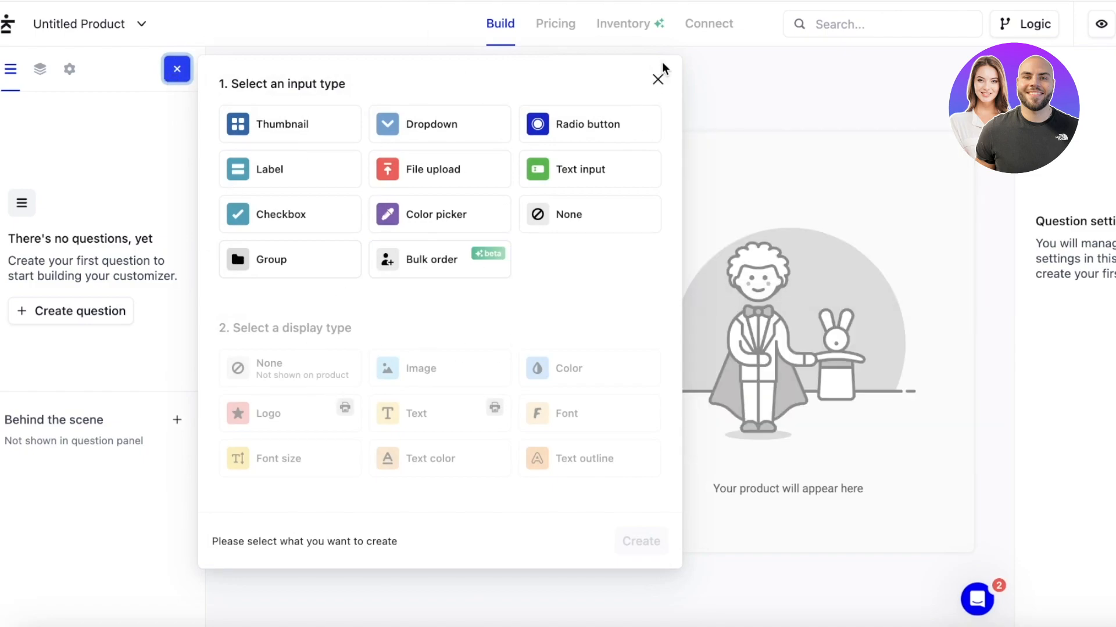
pyautogui.click(659, 81)
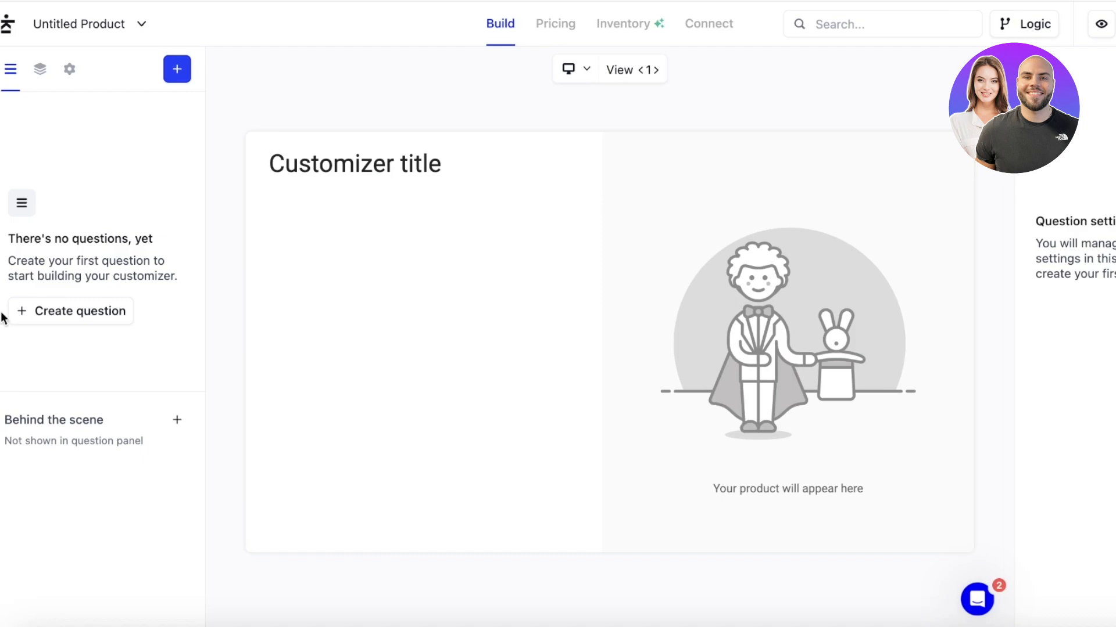
pyautogui.click(58, 312)
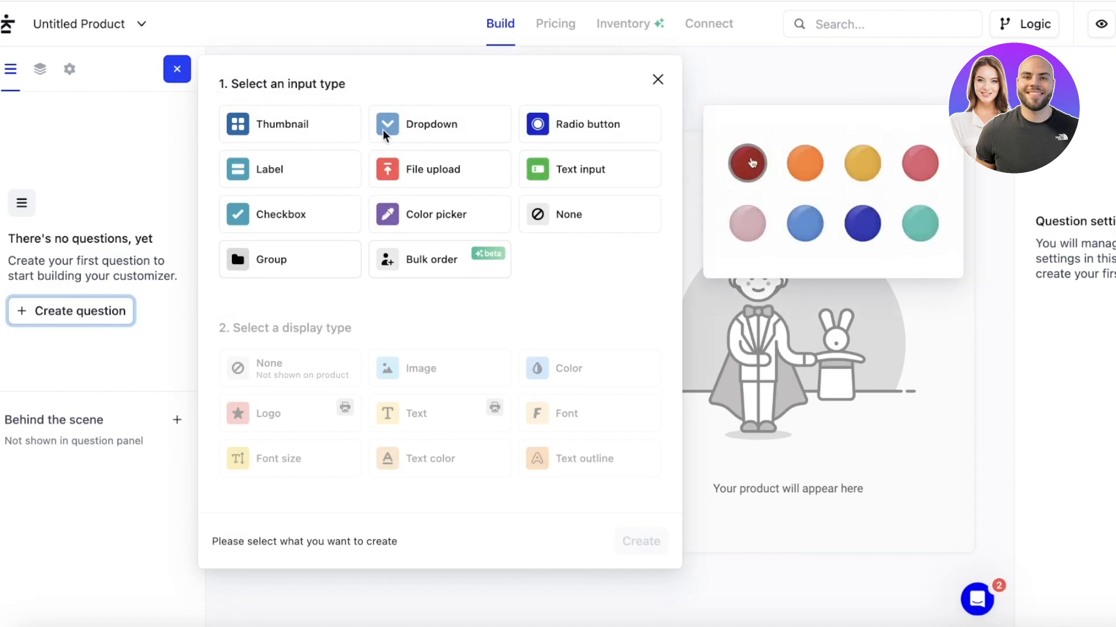
pyautogui.click(408, 130)
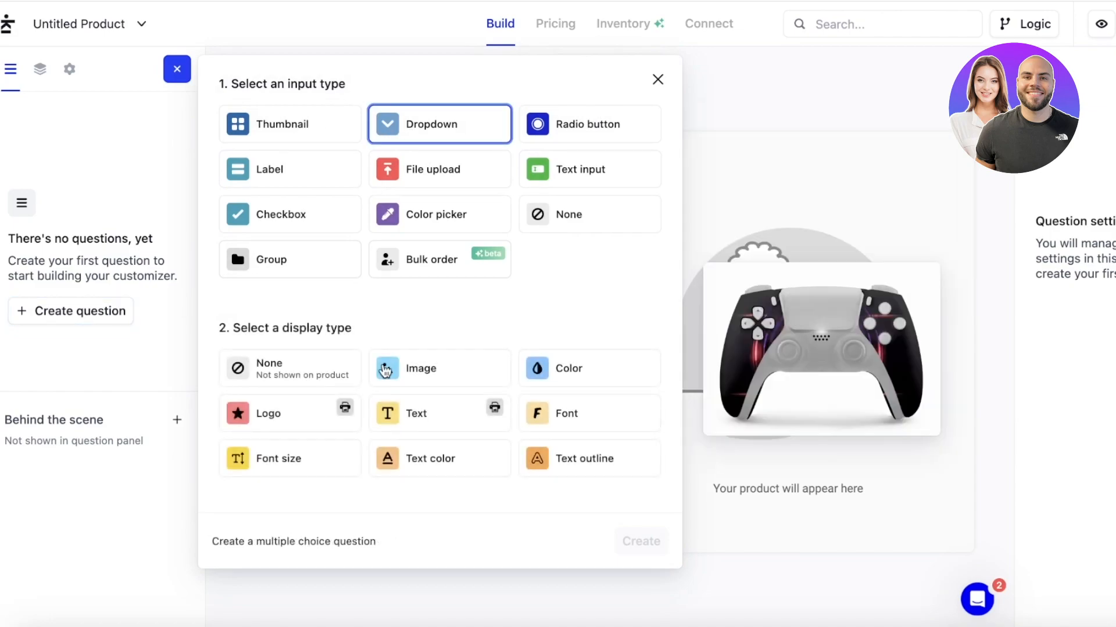
pyautogui.click(419, 367)
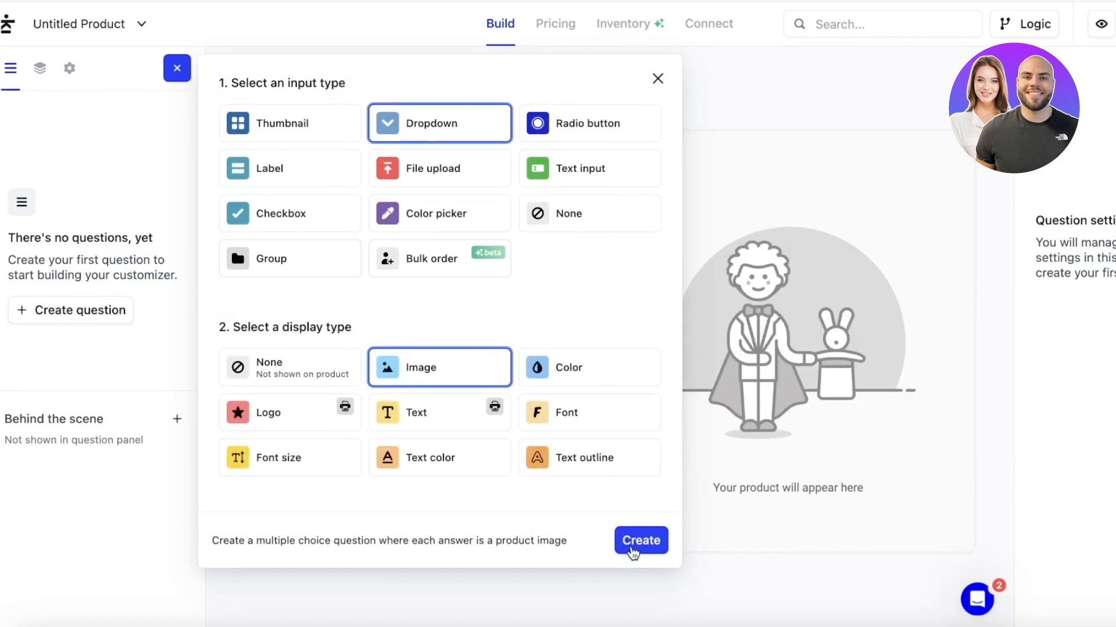
pyautogui.click(630, 549)
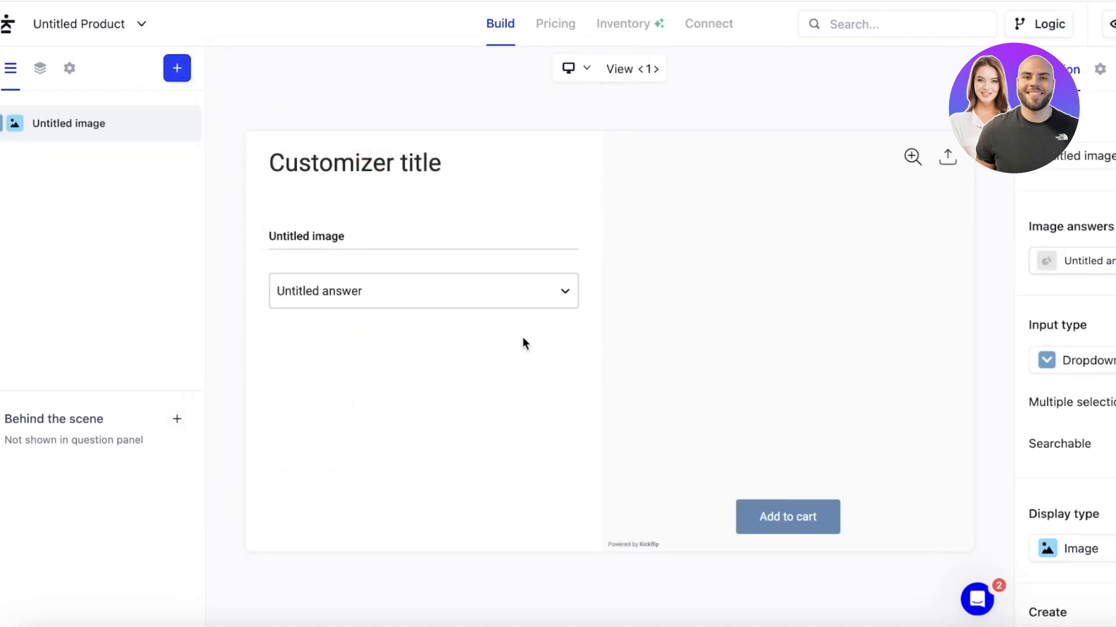
# Inspect the new question's Untitled answer and layer order, then return to the products list.
pyautogui.doubleClick(1088, 157)
pyautogui.click(1097, 255)
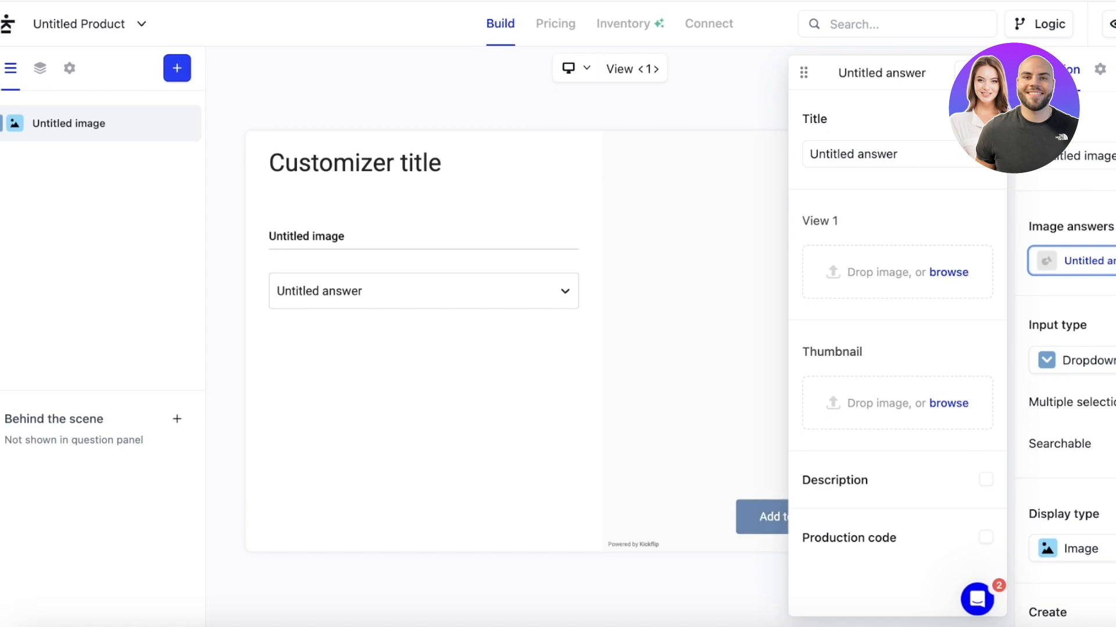
pyautogui.click(35, 72)
pyautogui.click(10, 72)
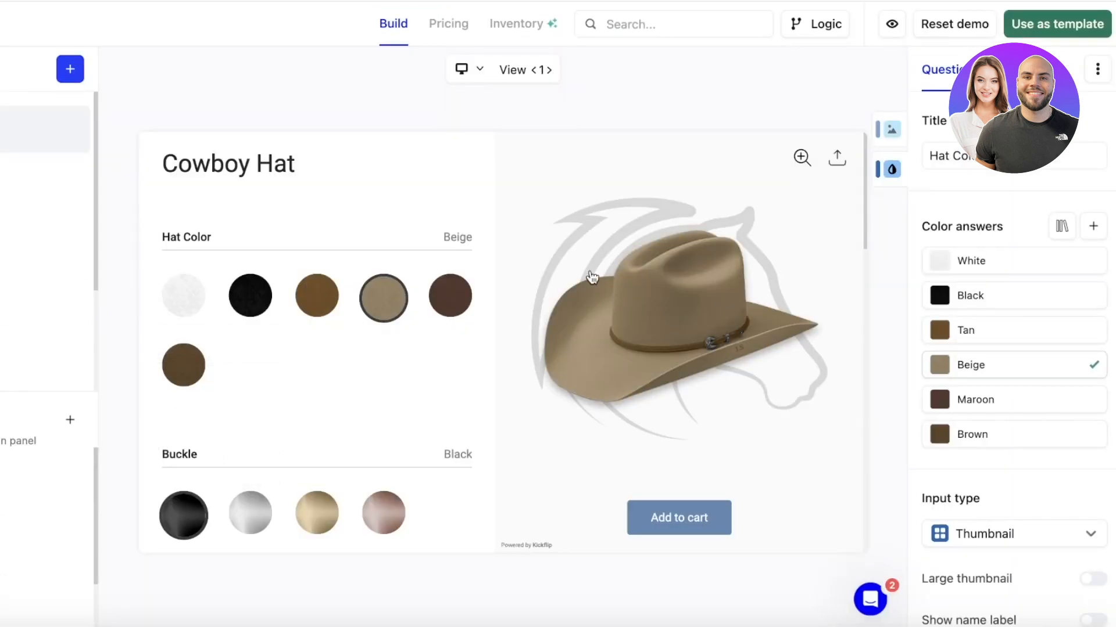
# Preview the Cowboy Hat demo in black, white, tan, beige and maroon.
pyautogui.scroll(-4, 607, 259)
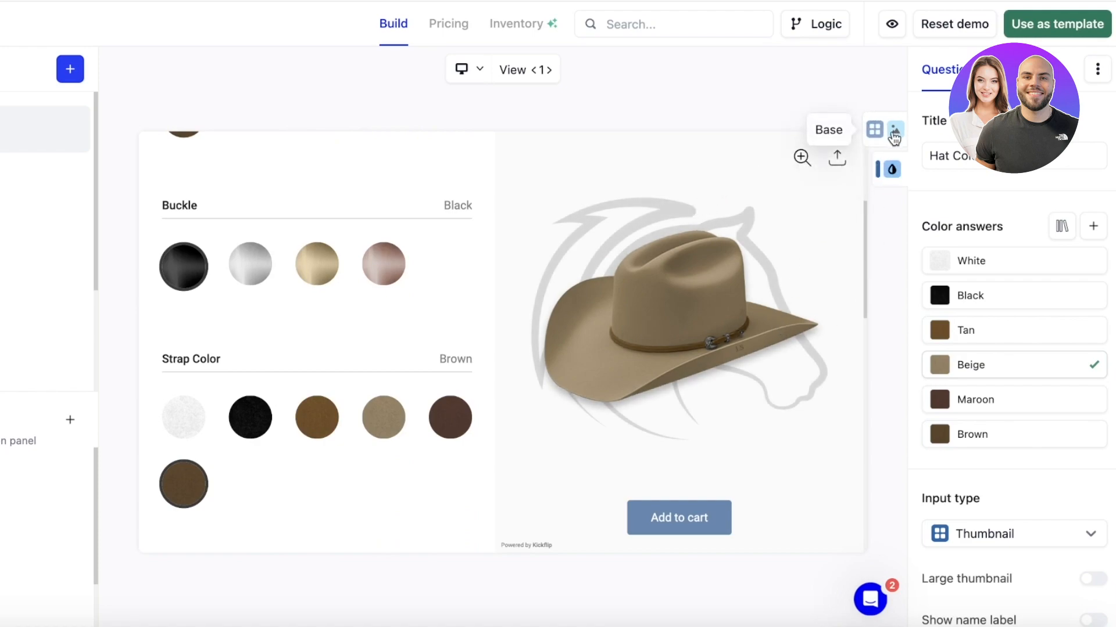
pyautogui.scroll(4, 288, 252)
pyautogui.click(250, 295)
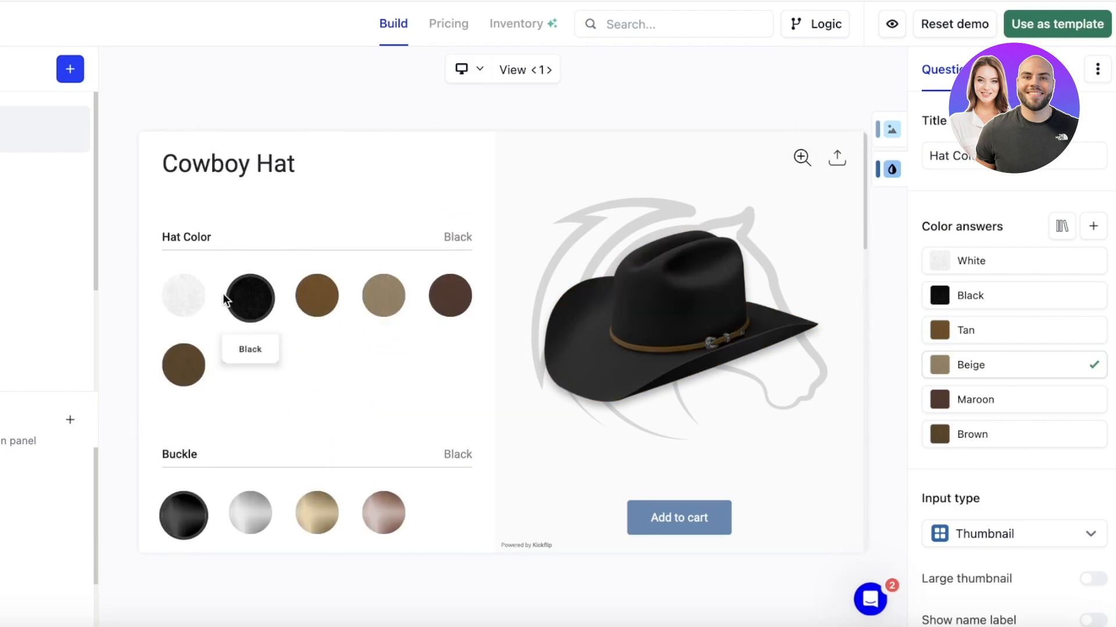
pyautogui.click(183, 296)
pyautogui.click(335, 296)
pyautogui.click(386, 296)
pyautogui.click(447, 298)
pyautogui.scroll(-5, 415, 356)
pyautogui.scroll(1, 424, 343)
# Try tan and black straps, short and long pheasant feathers, and test add-to-cart.
pyautogui.click(316, 305)
pyautogui.click(239, 303)
pyautogui.scroll(-3, 257, 344)
pyautogui.click(316, 369)
pyautogui.click(379, 381)
pyautogui.scroll(-1, 204, 543)
pyautogui.click(642, 519)
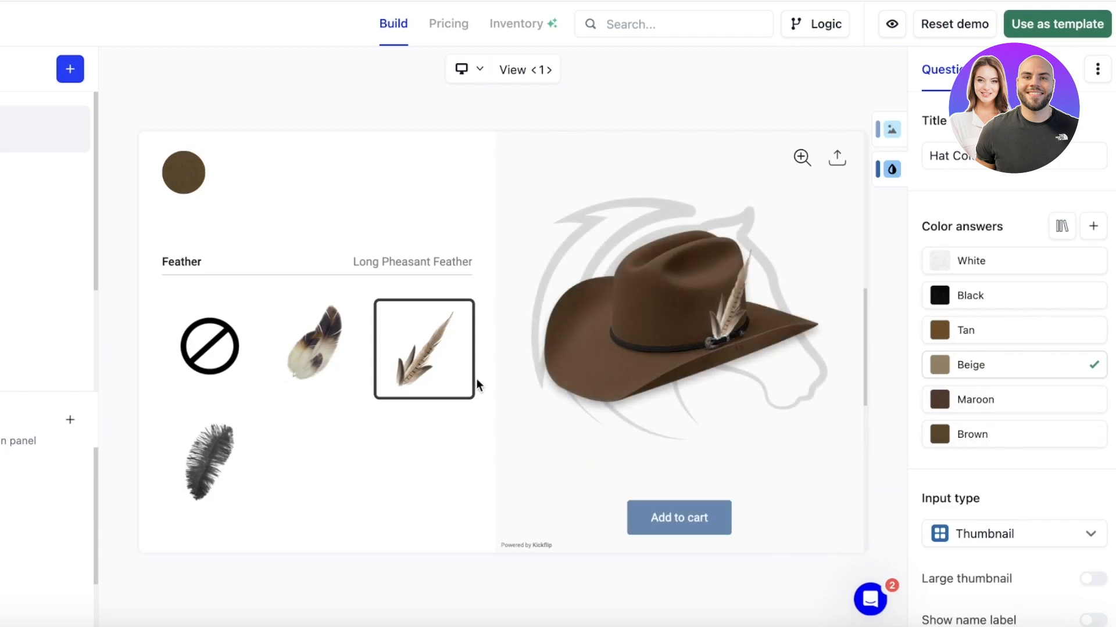
pyautogui.scroll(7, 570, 366)
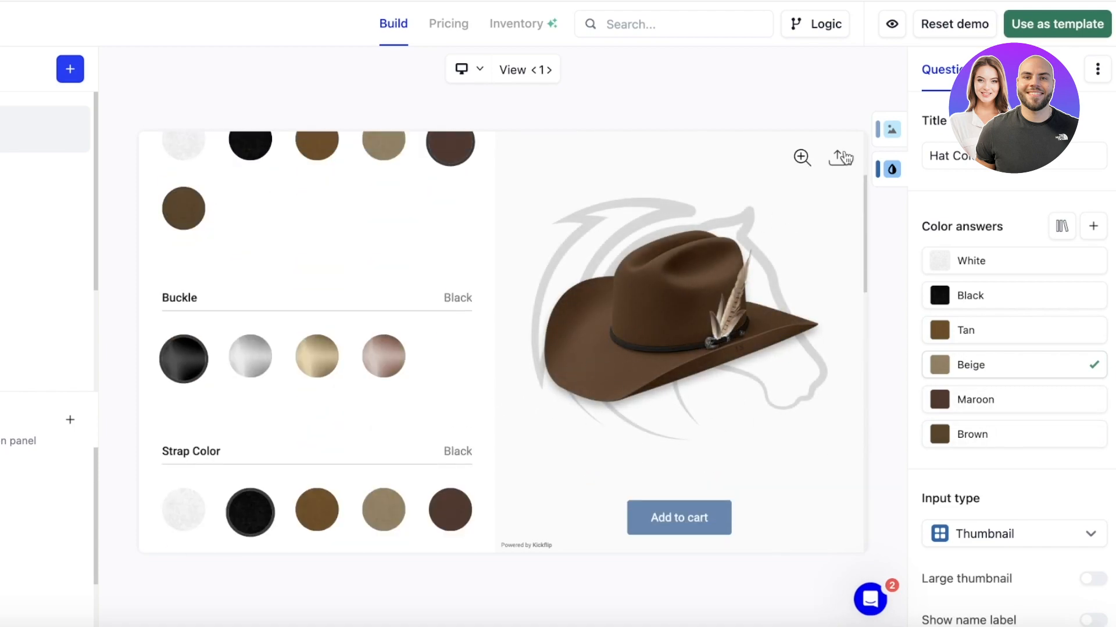
# Use the demo as a template, then preview Rose Gold buckle and Beige strap.
pyautogui.click(1075, 21)
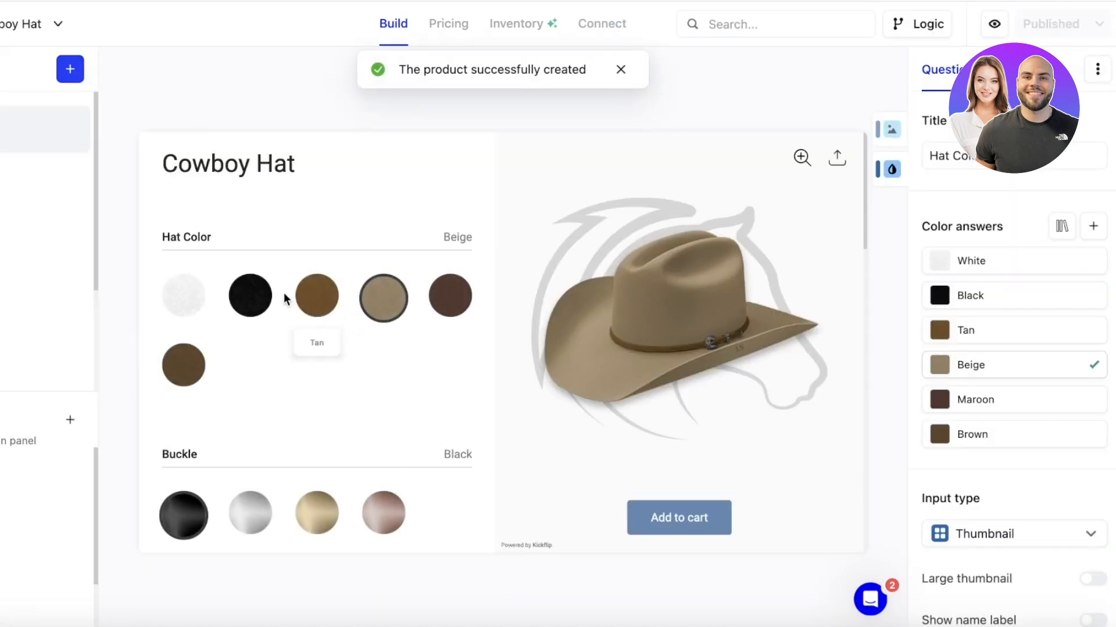
pyautogui.click(318, 511)
pyautogui.click(382, 512)
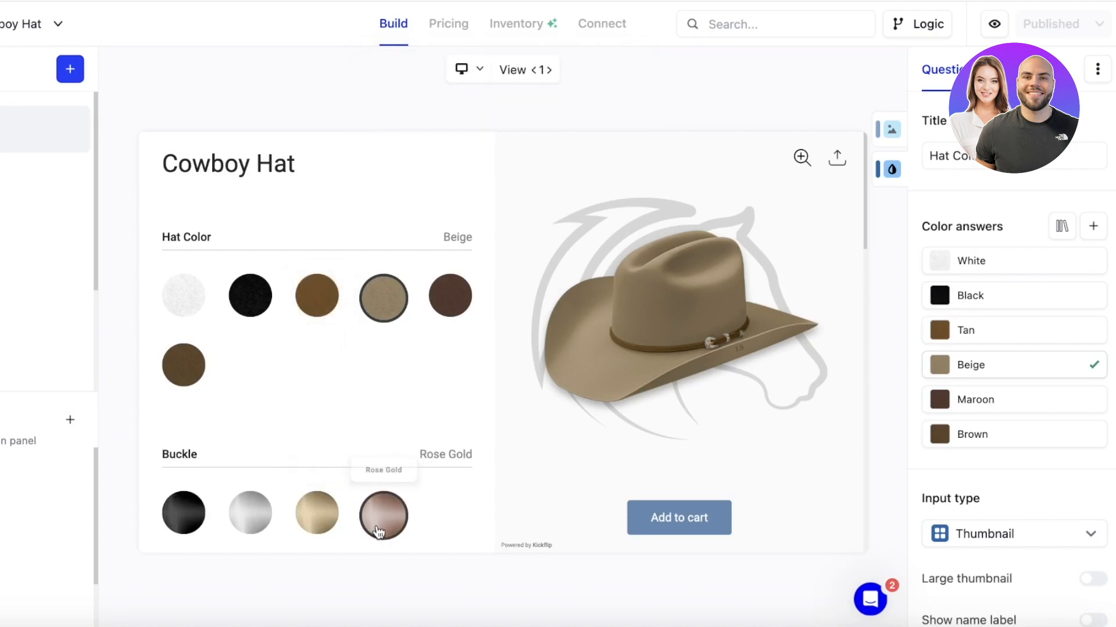
pyautogui.scroll(-6, 354, 464)
pyautogui.click(320, 316)
pyautogui.click(392, 332)
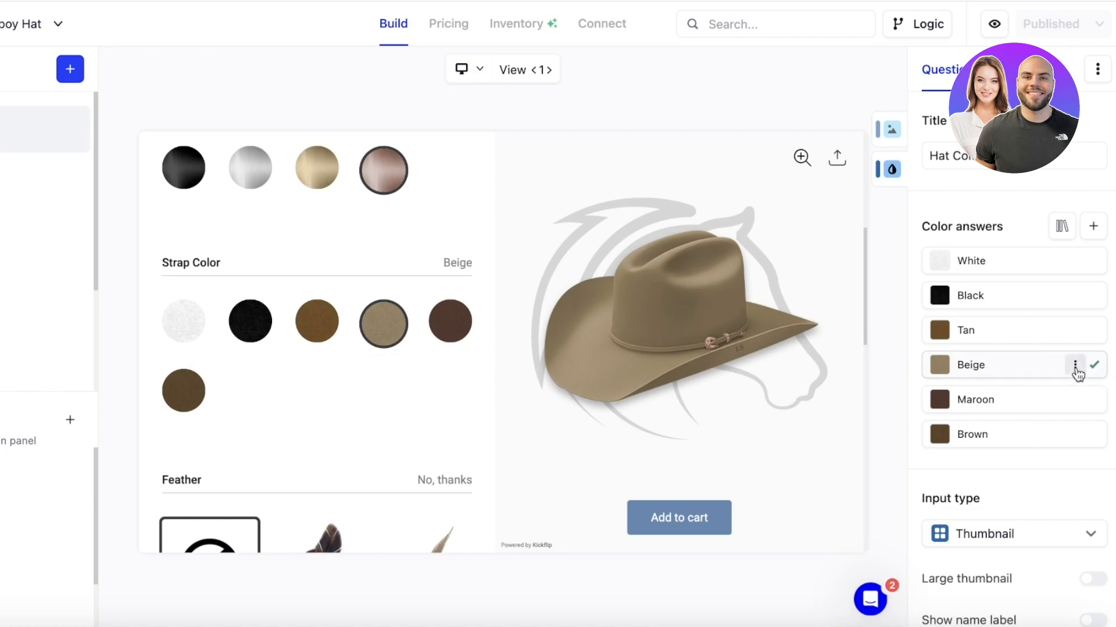
pyautogui.click(1075, 368)
# Remove the Beige, Maroon and Tan answers from the Hat Color question.
pyautogui.click(1022, 420)
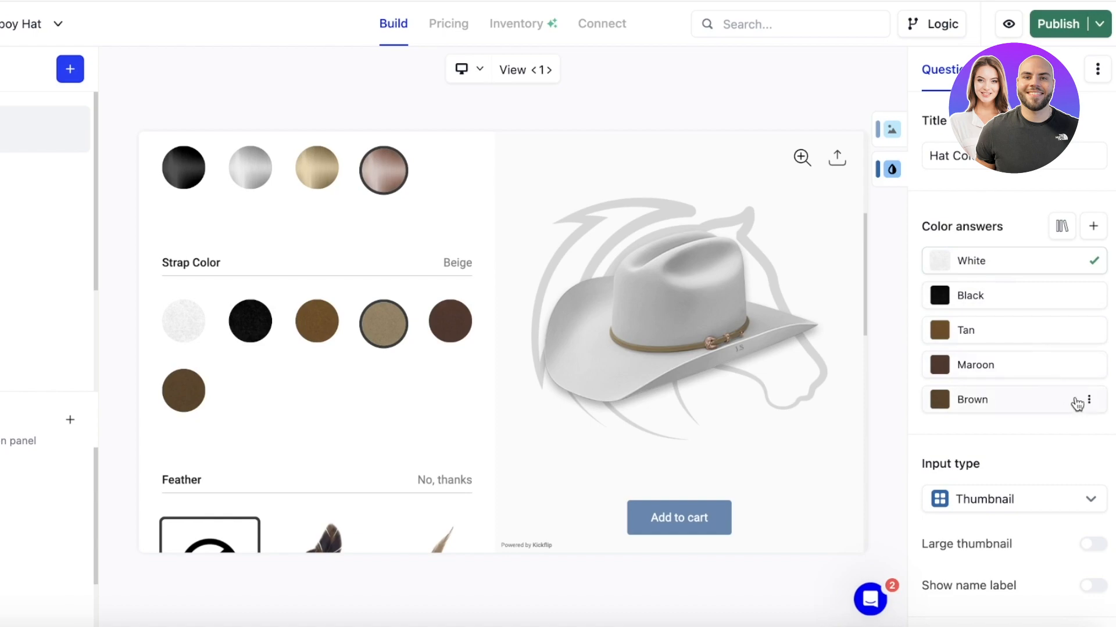
pyautogui.click(1088, 366)
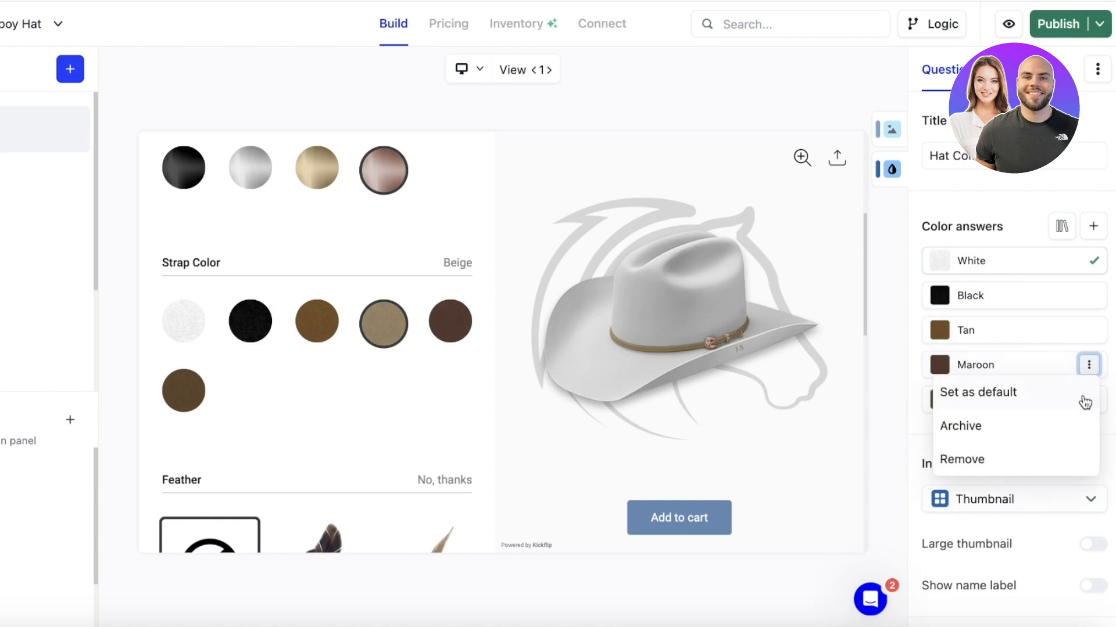
pyautogui.click(1034, 460)
pyautogui.click(1077, 331)
pyautogui.click(1088, 330)
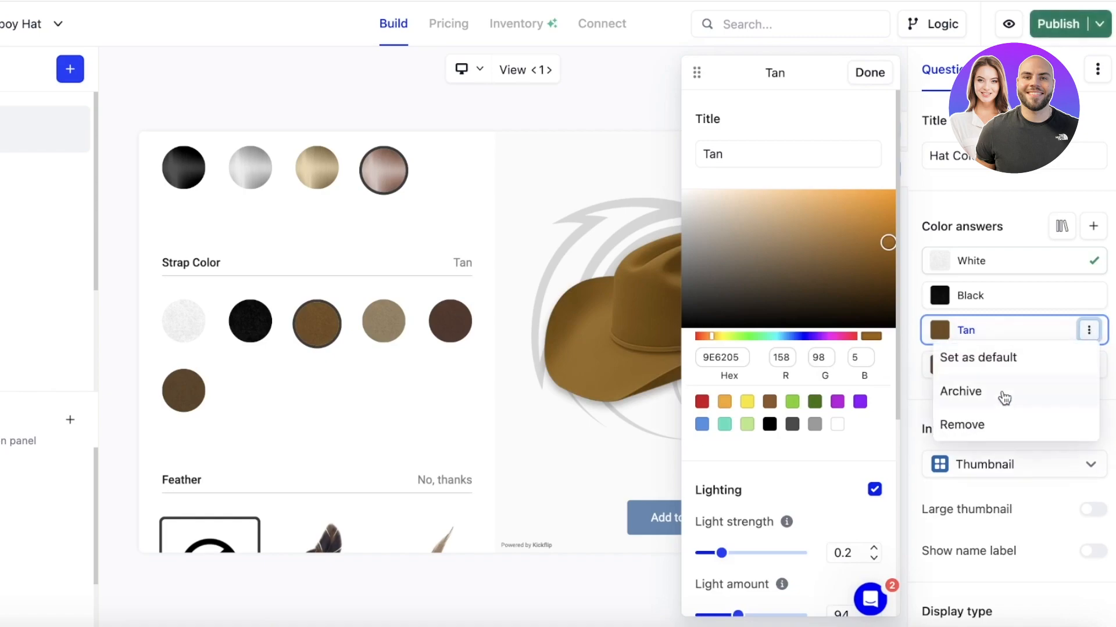
pyautogui.click(979, 425)
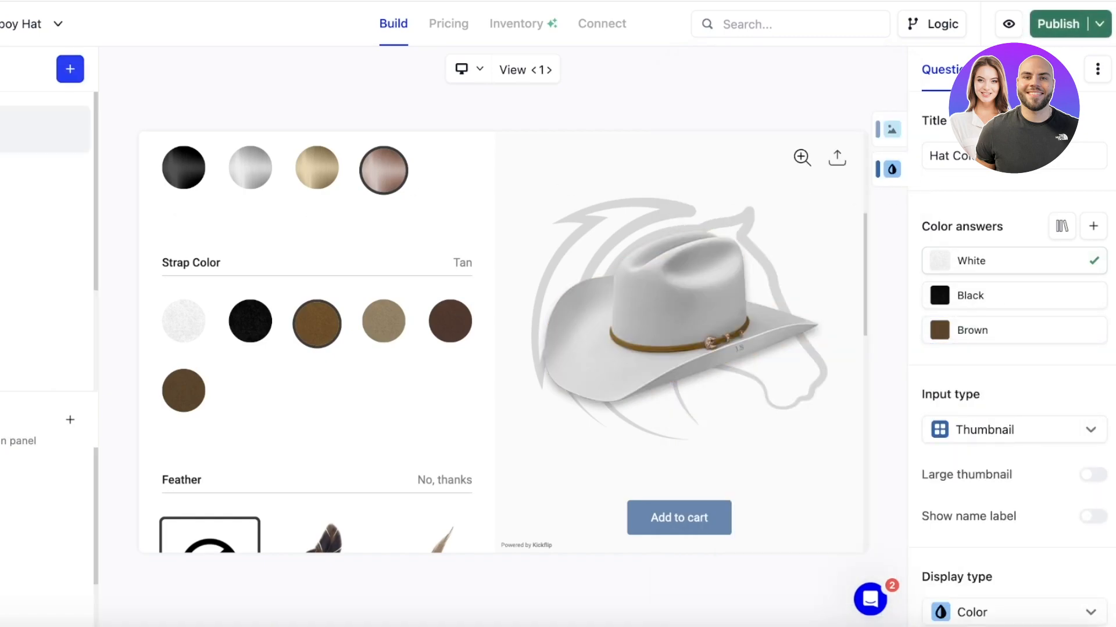
pyautogui.click(70, 69)
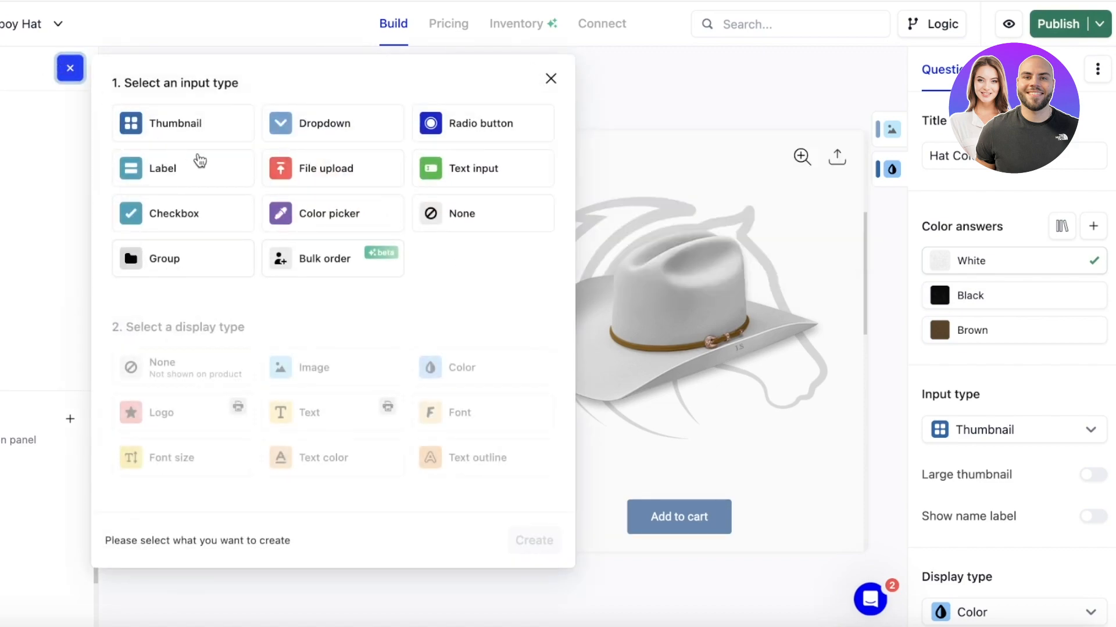
# Add a Text input question displayed along the lower brim with placeholder 'Your Name'.
pyautogui.click(430, 173)
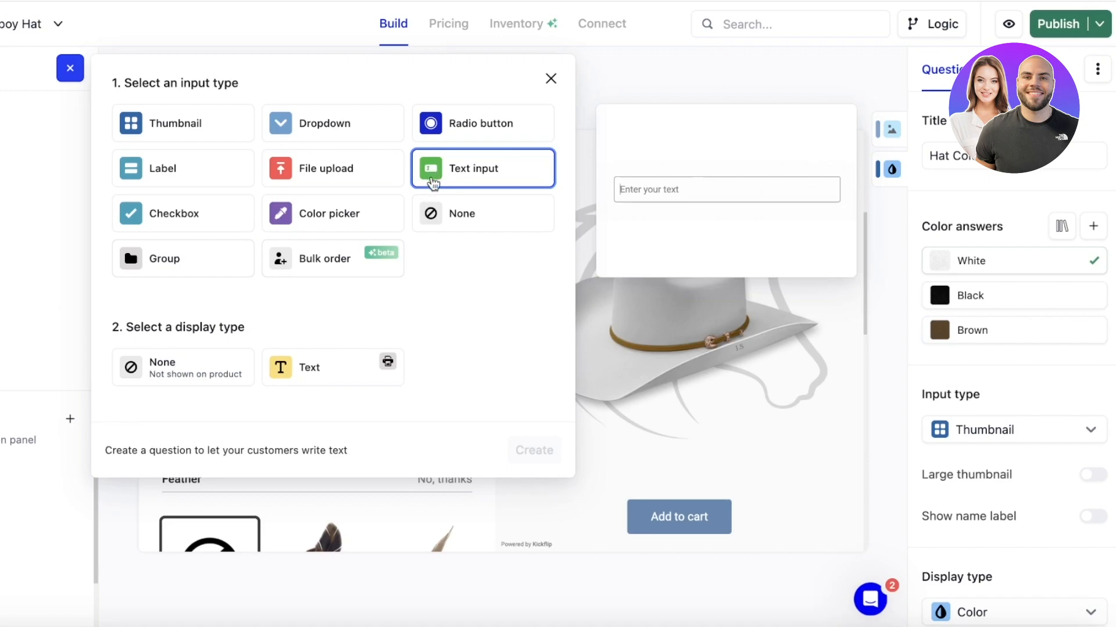
pyautogui.click(325, 367)
pyautogui.click(533, 450)
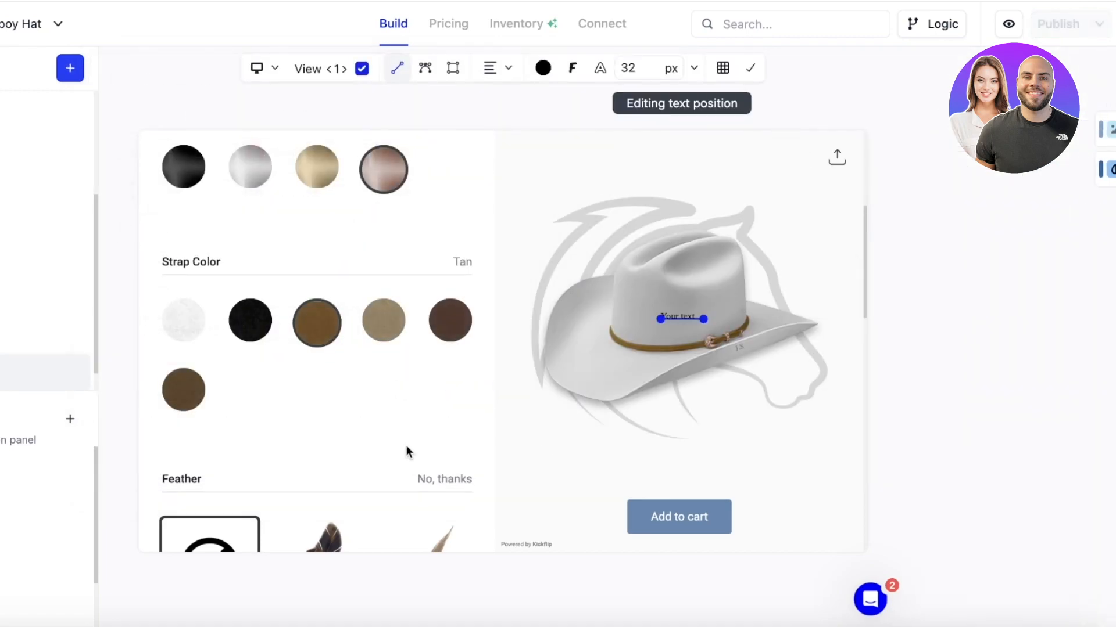
pyautogui.moveTo(653, 327); pyautogui.dragTo(698, 423)
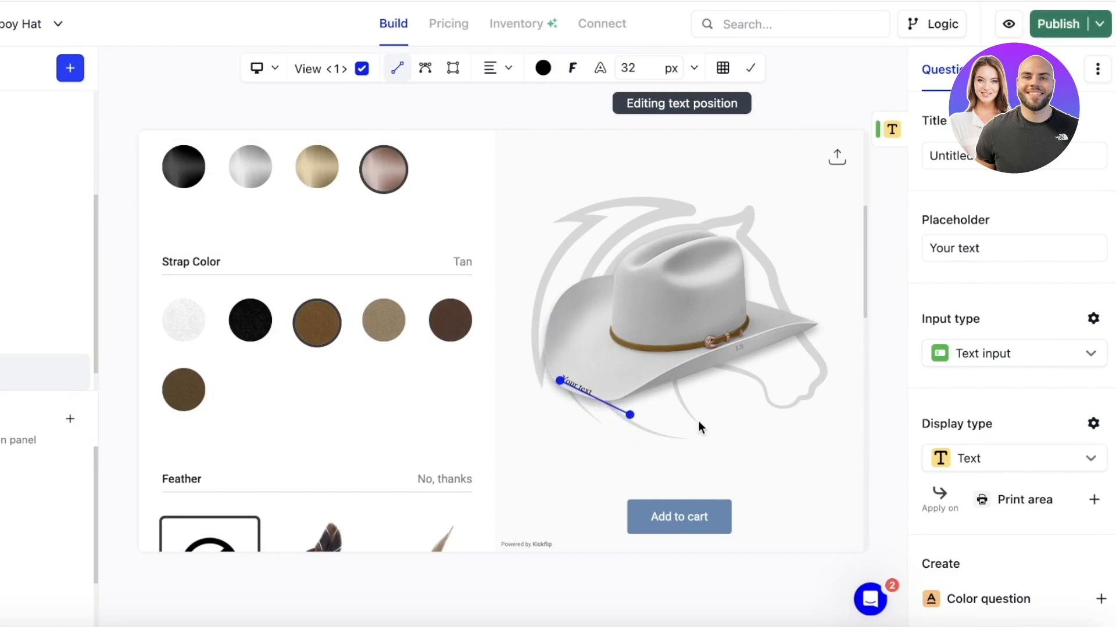
pyautogui.tripleClick(957, 249)
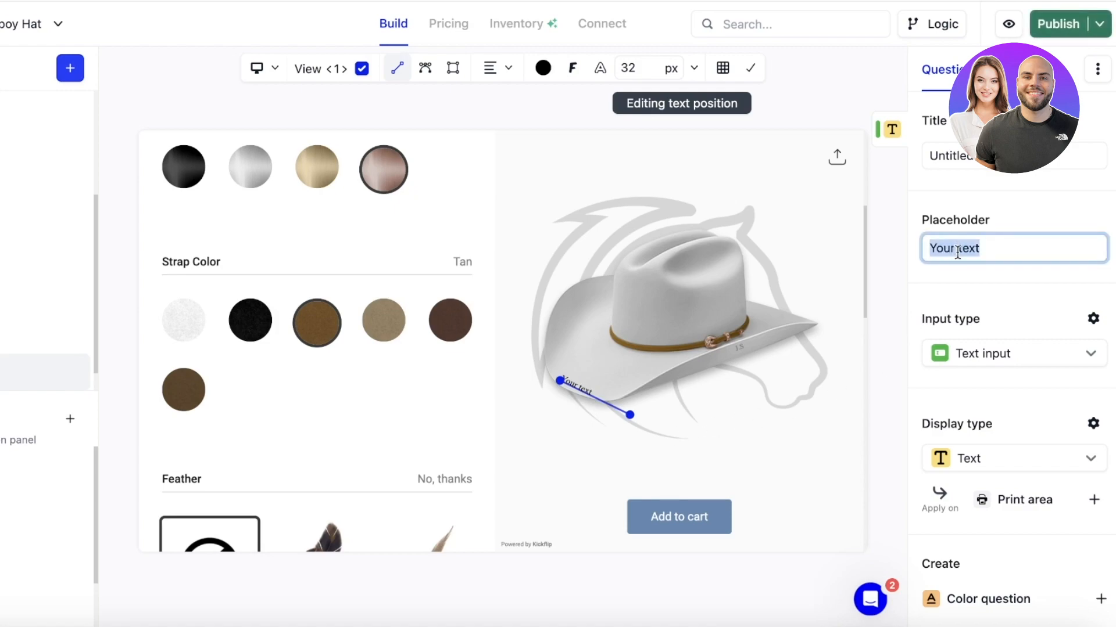
pyautogui.write('Yo')
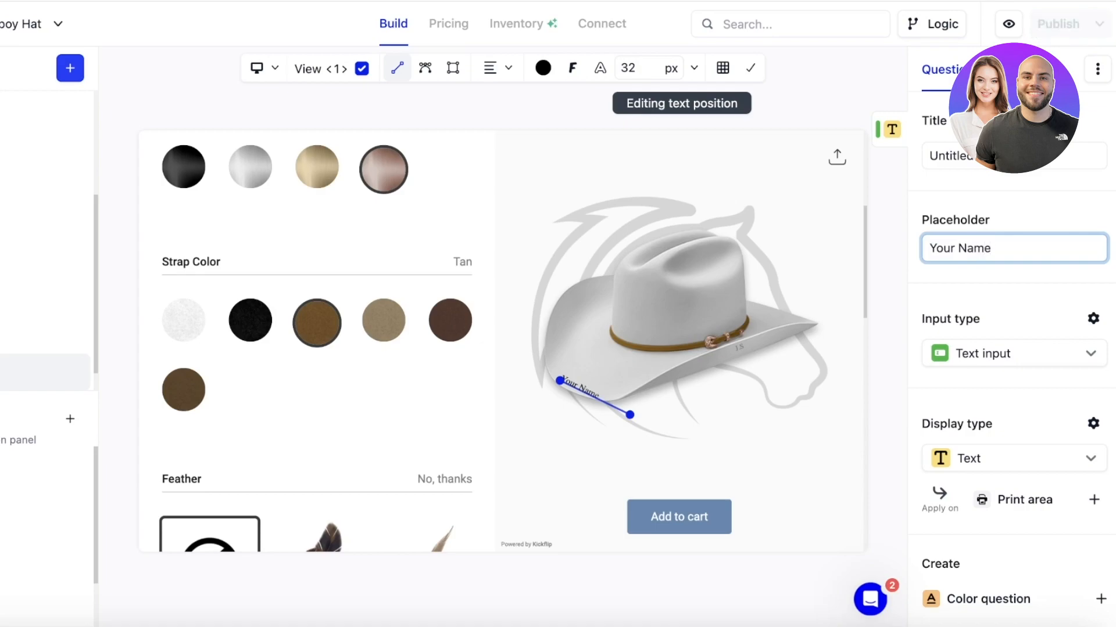
pyautogui.click(942, 302)
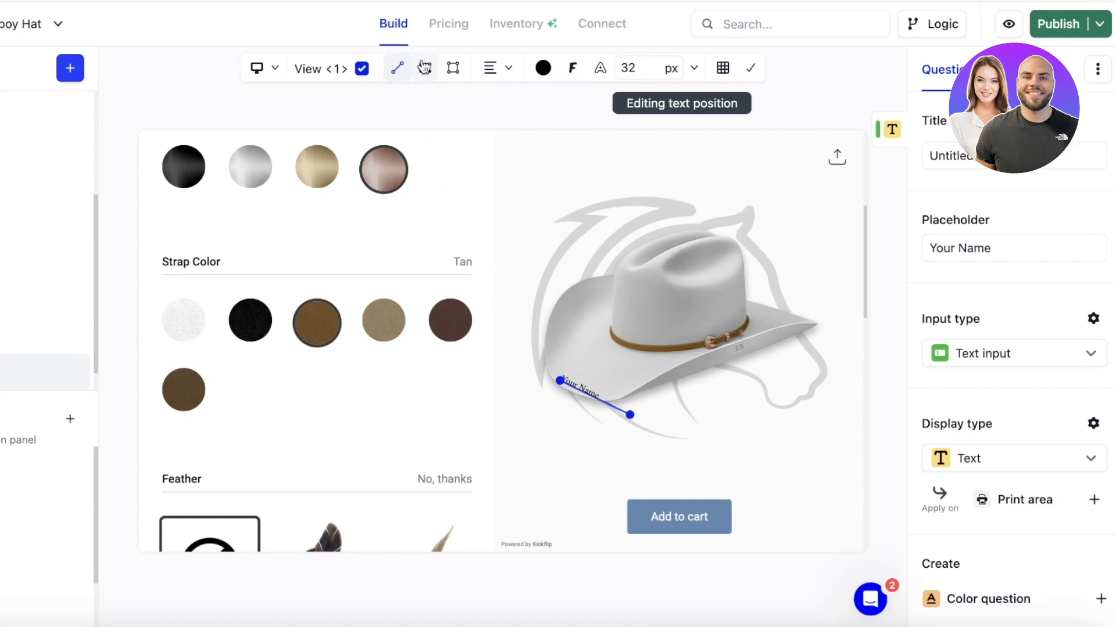
# Open the hat's pricing settings and toggle the tax display on, then back off.
pyautogui.click(452, 33)
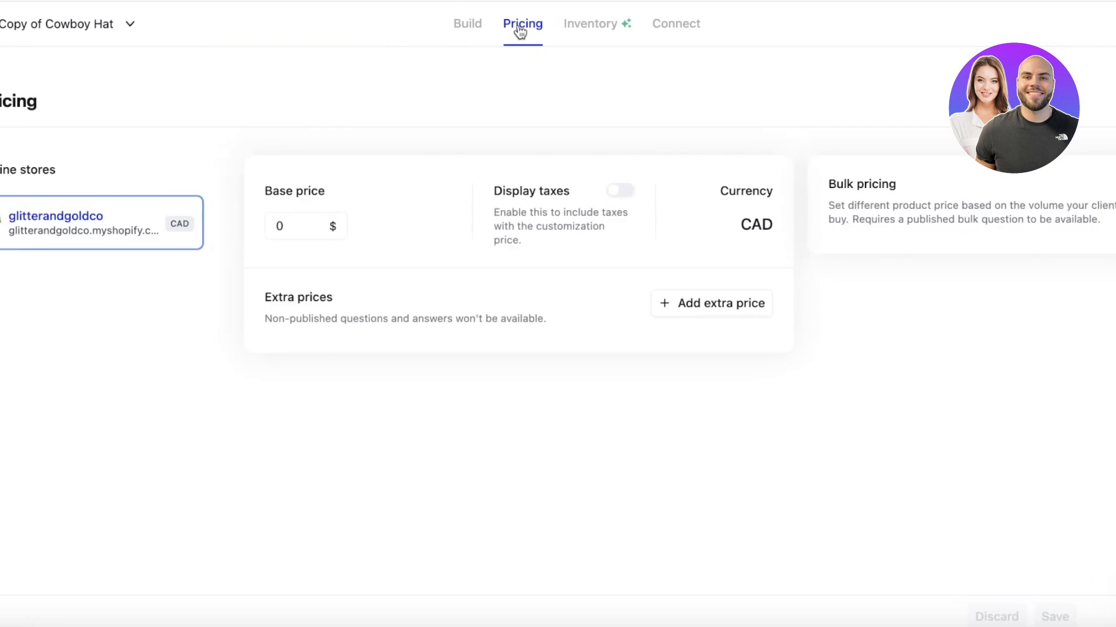
pyautogui.click(316, 224)
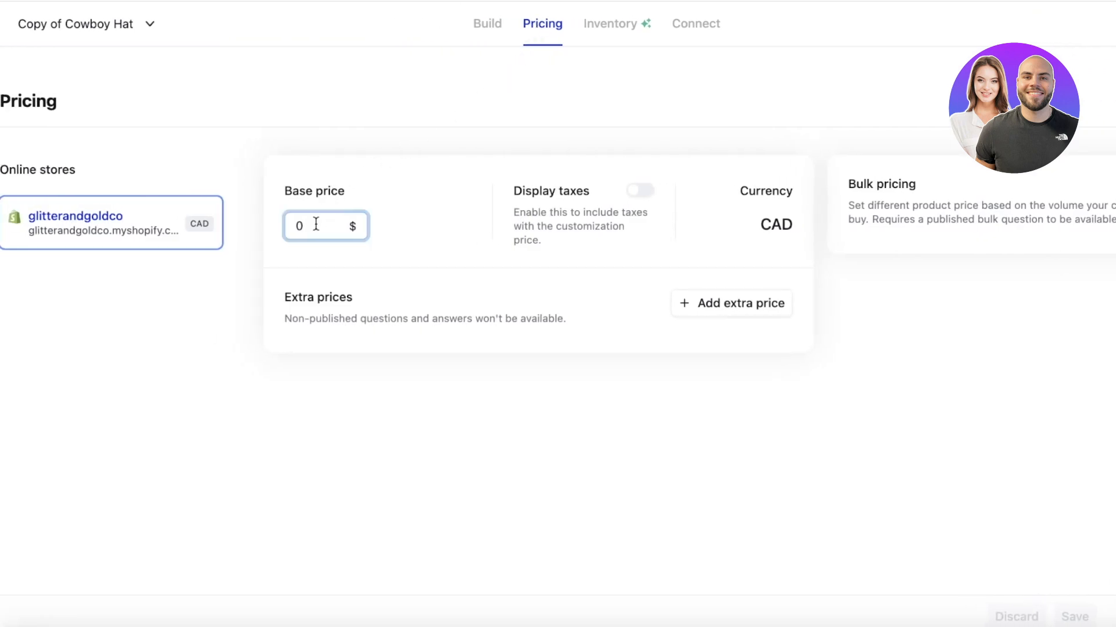
pyautogui.click(640, 189)
pyautogui.click(642, 190)
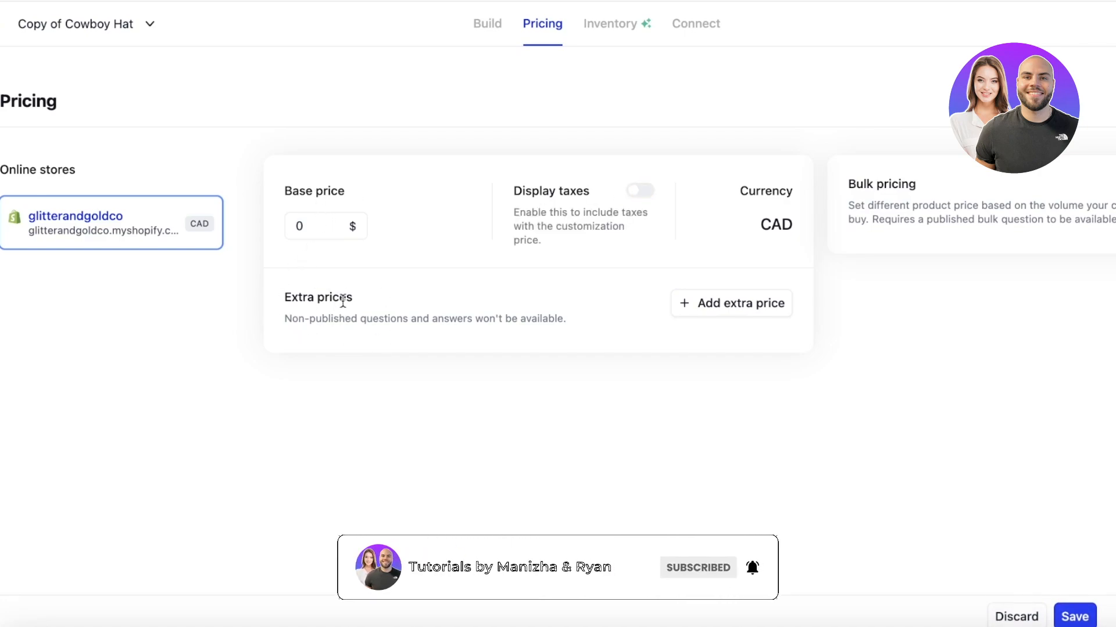
# Add an extra price entry for the Feather question's No, thanks answer.
pyautogui.click(701, 308)
pyautogui.click(718, 340)
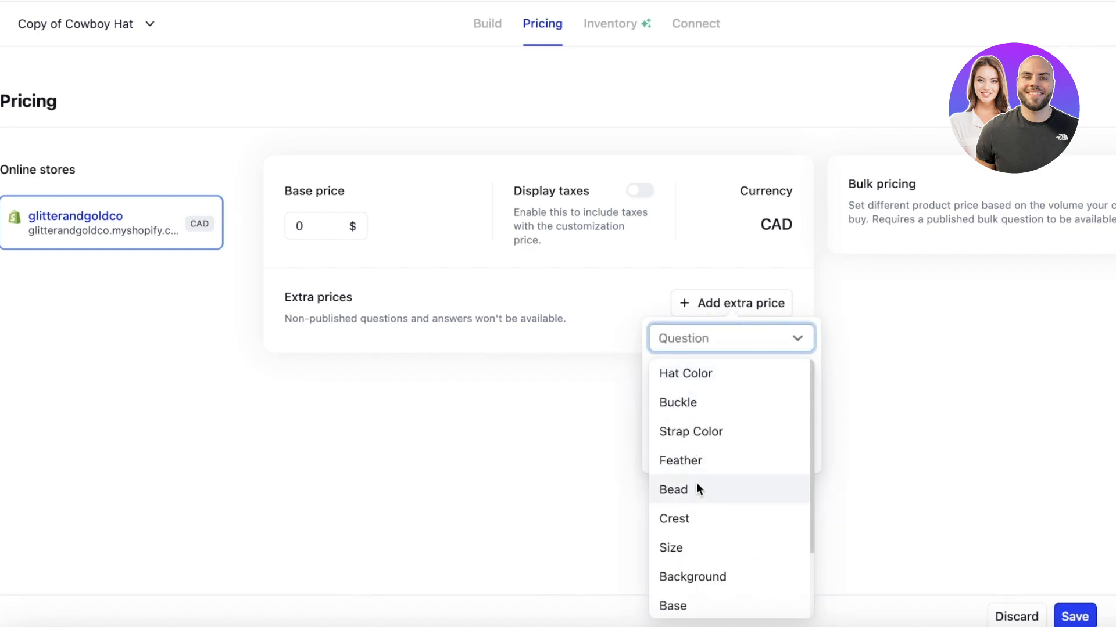
pyautogui.click(662, 464)
pyautogui.click(718, 380)
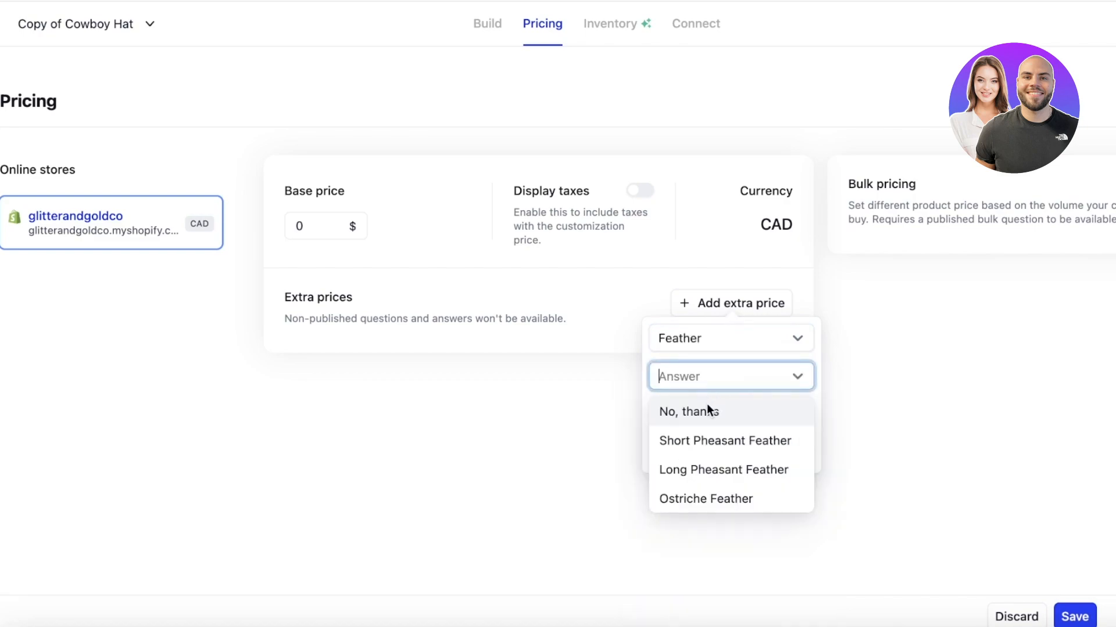
pyautogui.click(716, 410)
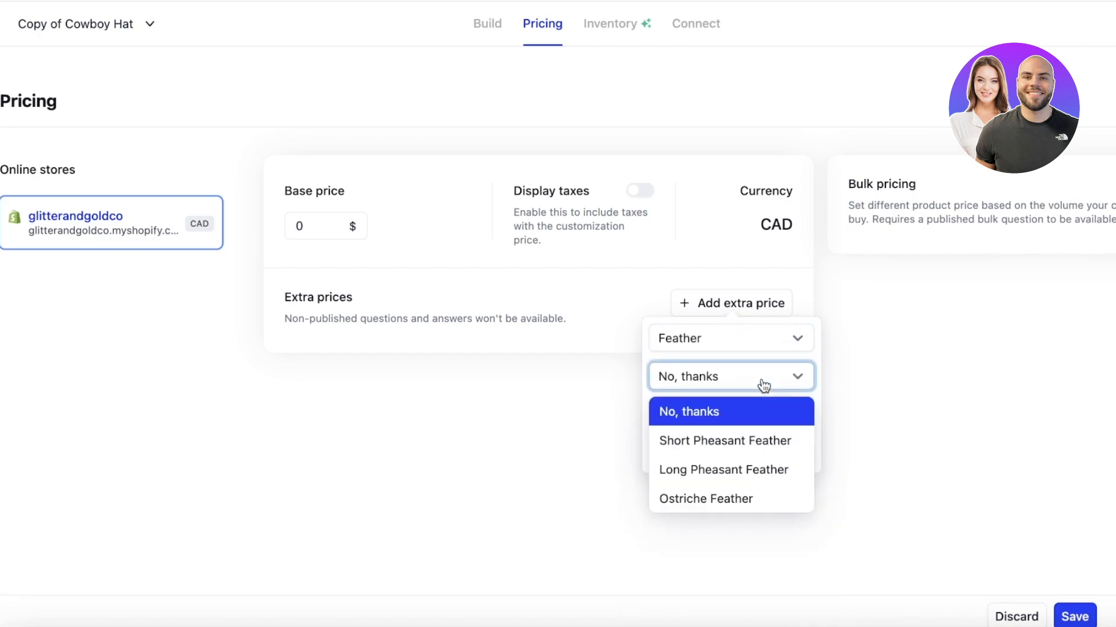
pyautogui.click(729, 409)
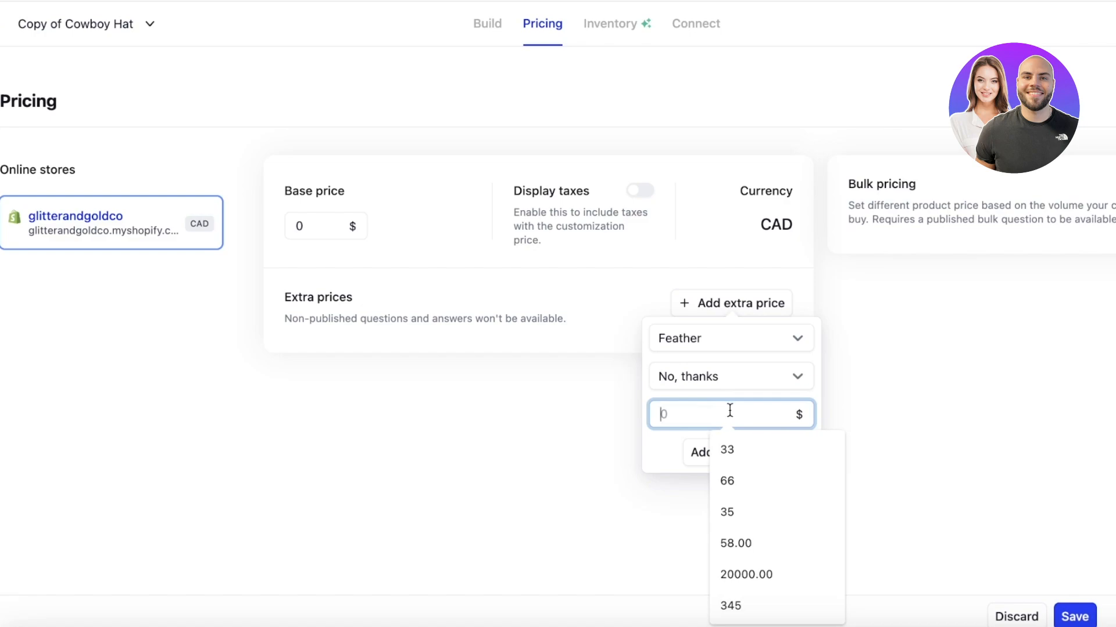
pyautogui.click(795, 451)
# Add an extra price of 4 for the Short Pheasant Feather answer.
pyautogui.click(718, 314)
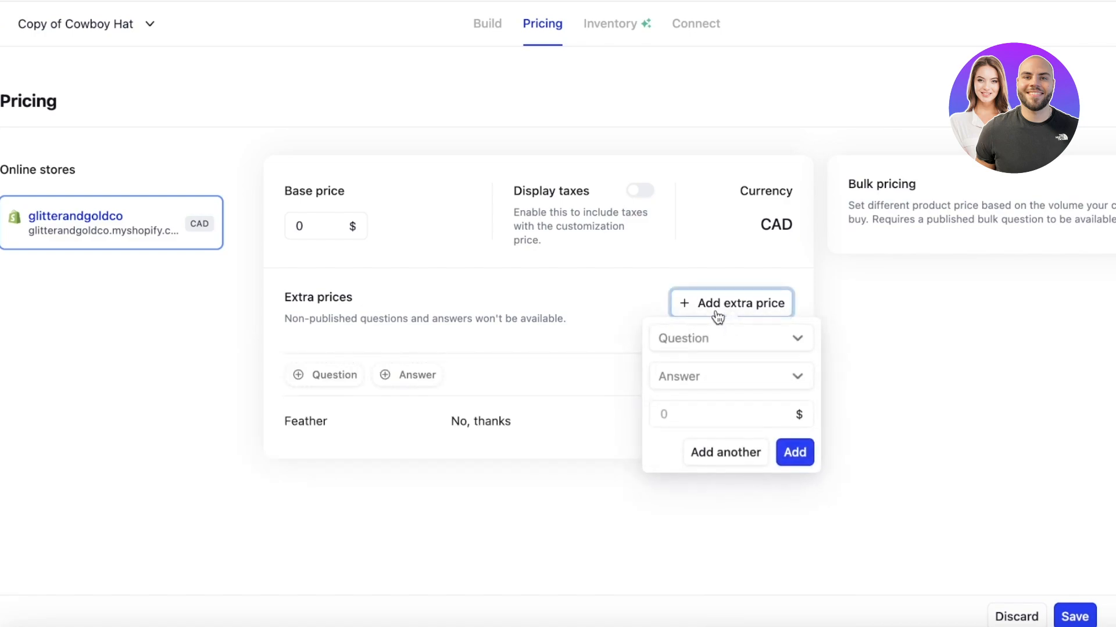
pyautogui.click(714, 340)
pyautogui.click(695, 462)
pyautogui.click(720, 379)
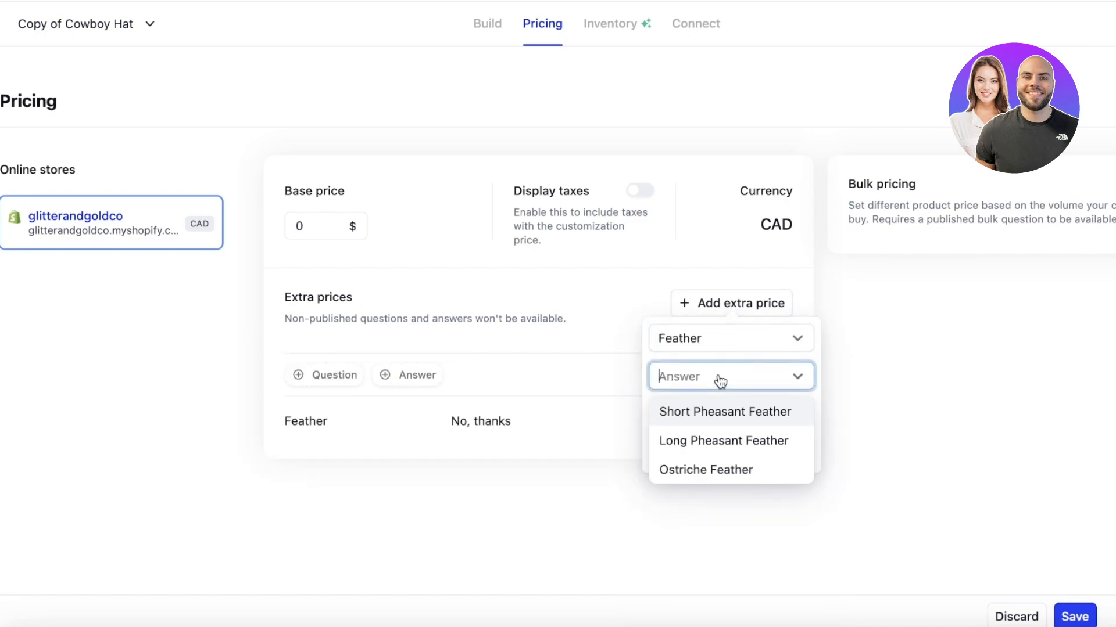
pyautogui.click(707, 412)
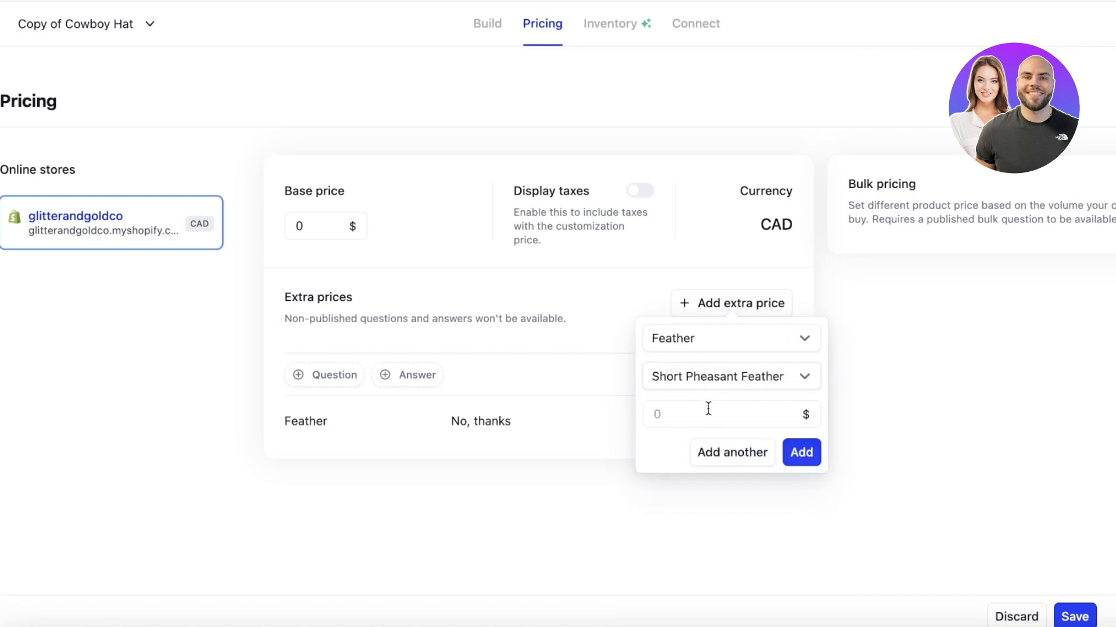
pyautogui.click(709, 410)
pyautogui.write('4')
pyautogui.click(795, 452)
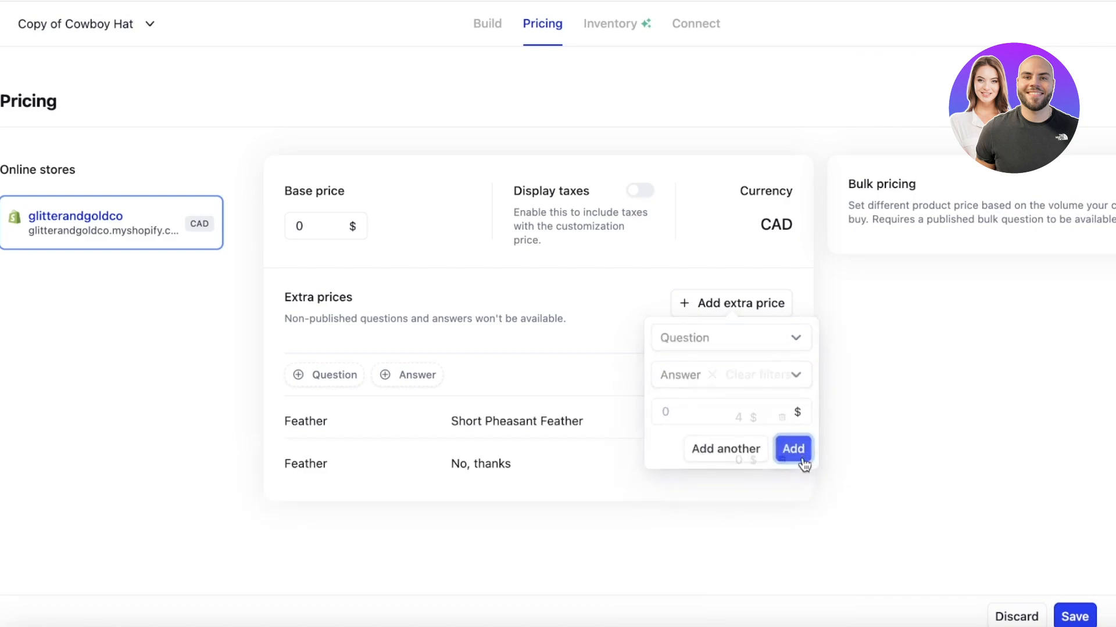
# Add an extra price of 7 for the Long Pheasant Feather answer.
pyautogui.click(740, 313)
pyautogui.click(726, 341)
pyautogui.click(697, 461)
pyautogui.click(705, 388)
pyautogui.click(700, 411)
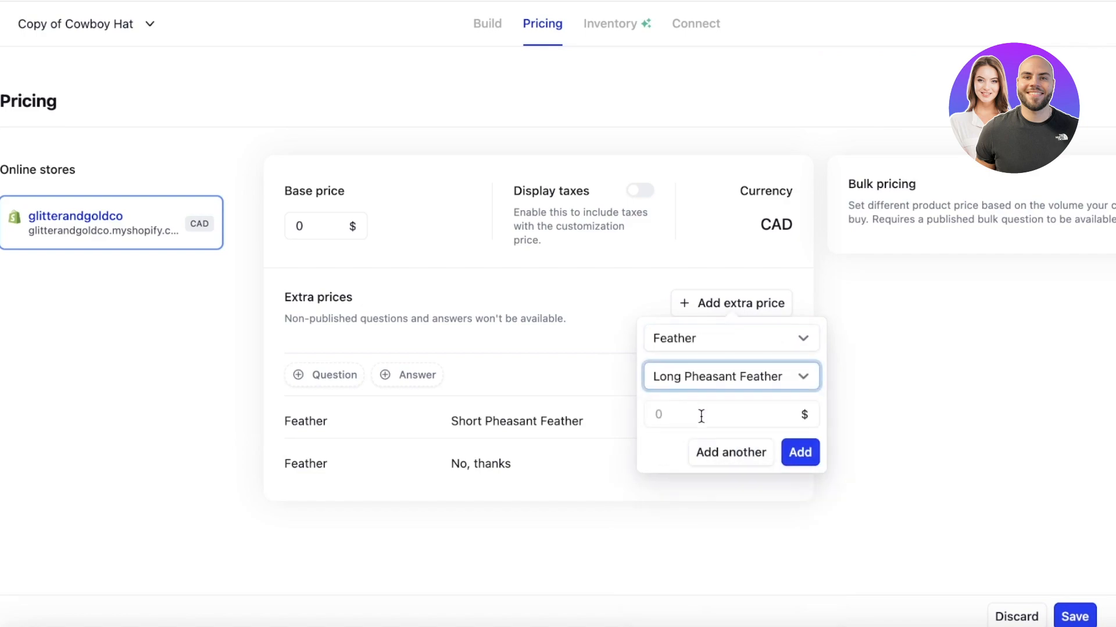
pyautogui.click(703, 417)
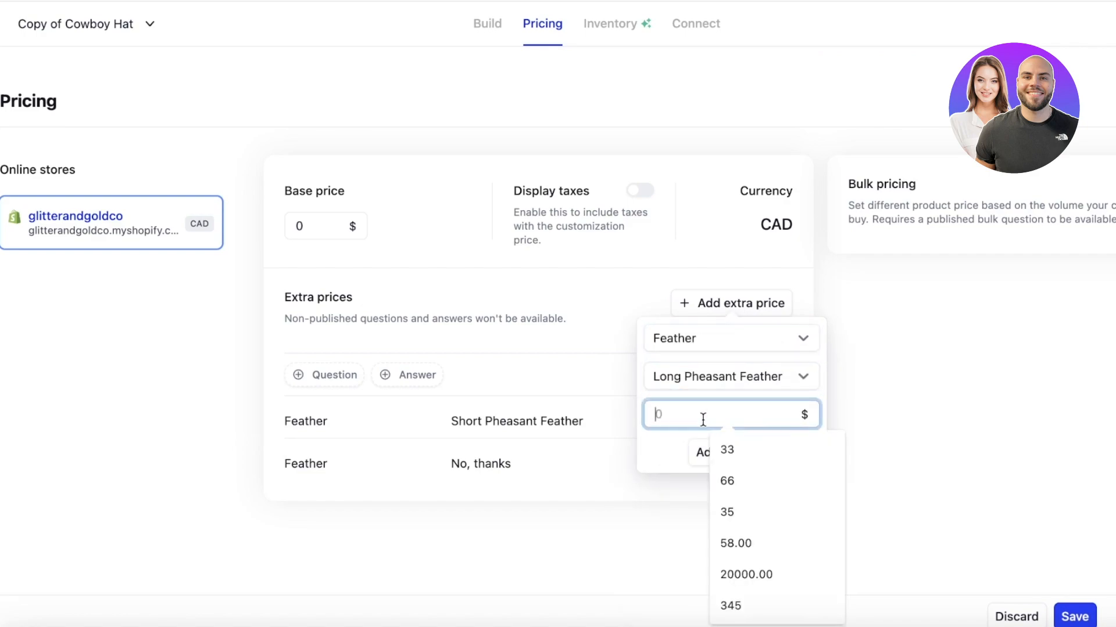
pyautogui.write('7')
pyautogui.click(799, 452)
# Add an extra price of 10 for the Ostriche Feather answer.
pyautogui.click(736, 307)
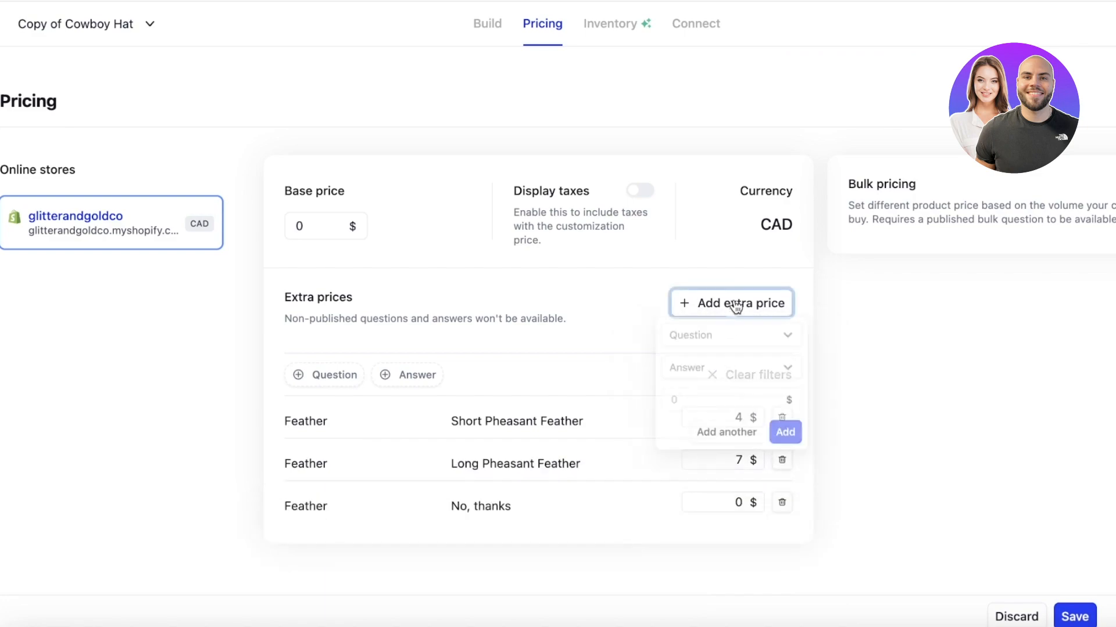
pyautogui.click(729, 342)
pyautogui.click(691, 462)
pyautogui.click(720, 388)
pyautogui.click(702, 411)
pyautogui.click(701, 414)
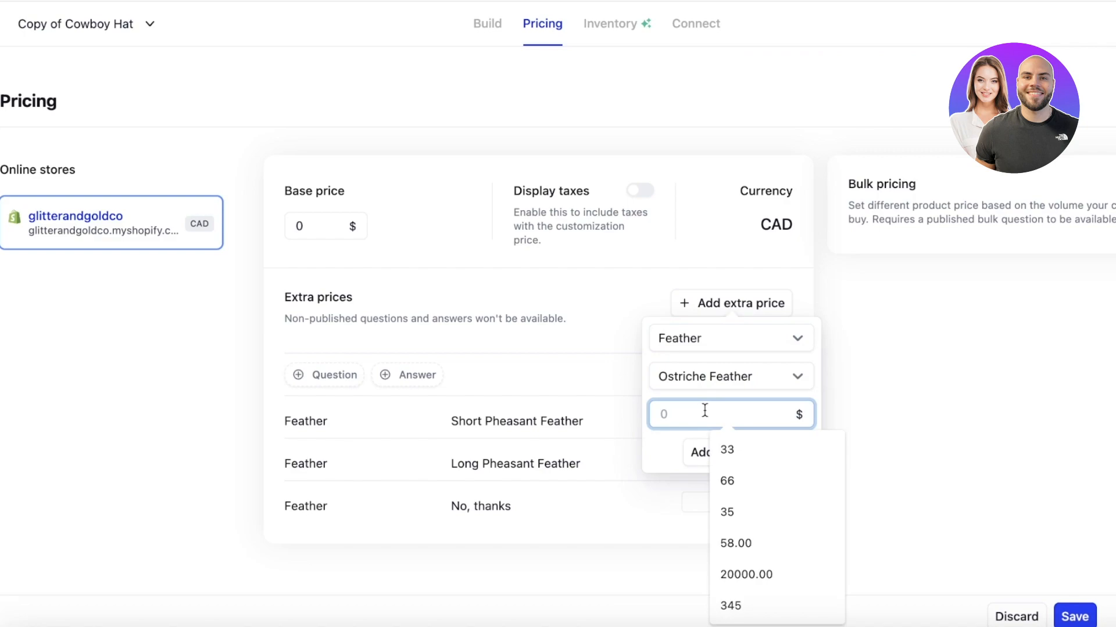
pyautogui.write('10')
pyautogui.click(792, 453)
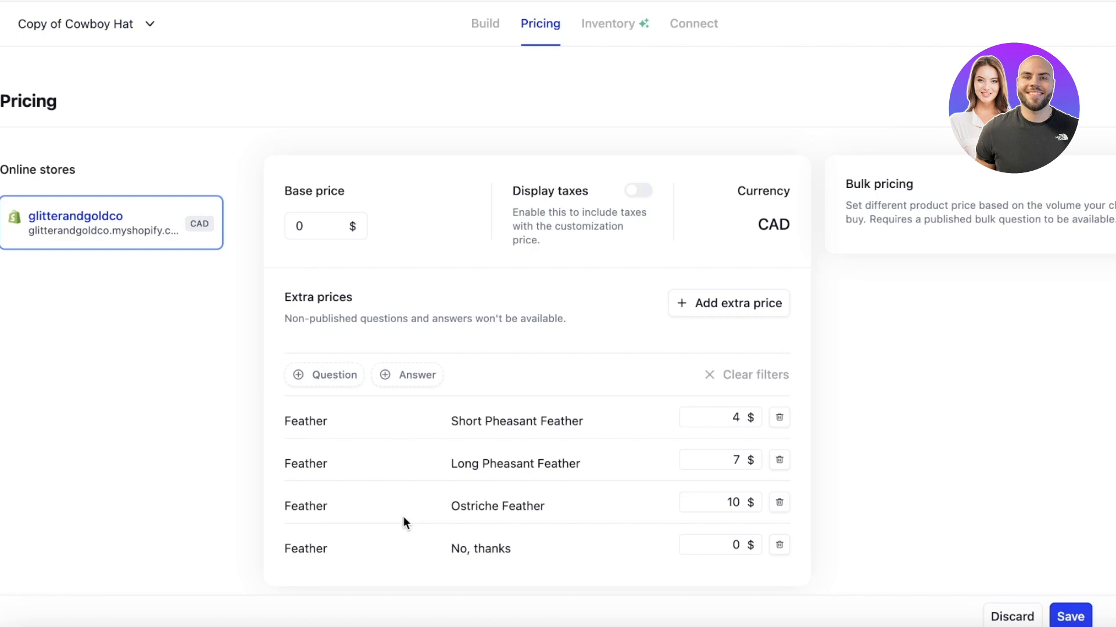
# Change the base price to 90 and save the pricing.
pyautogui.click(321, 220)
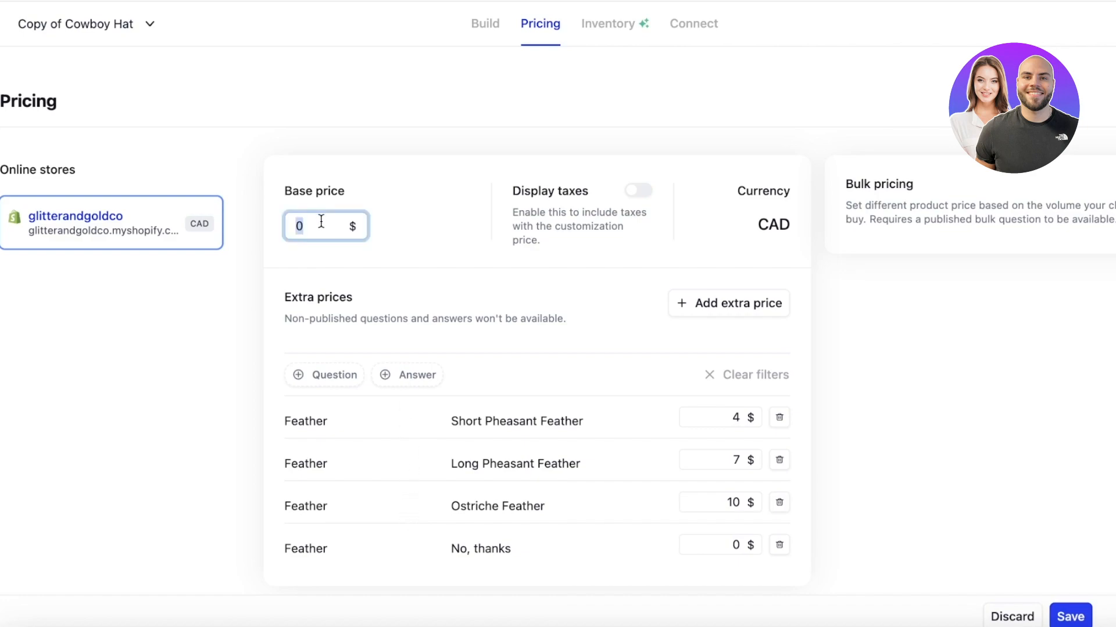
pyautogui.click(394, 162)
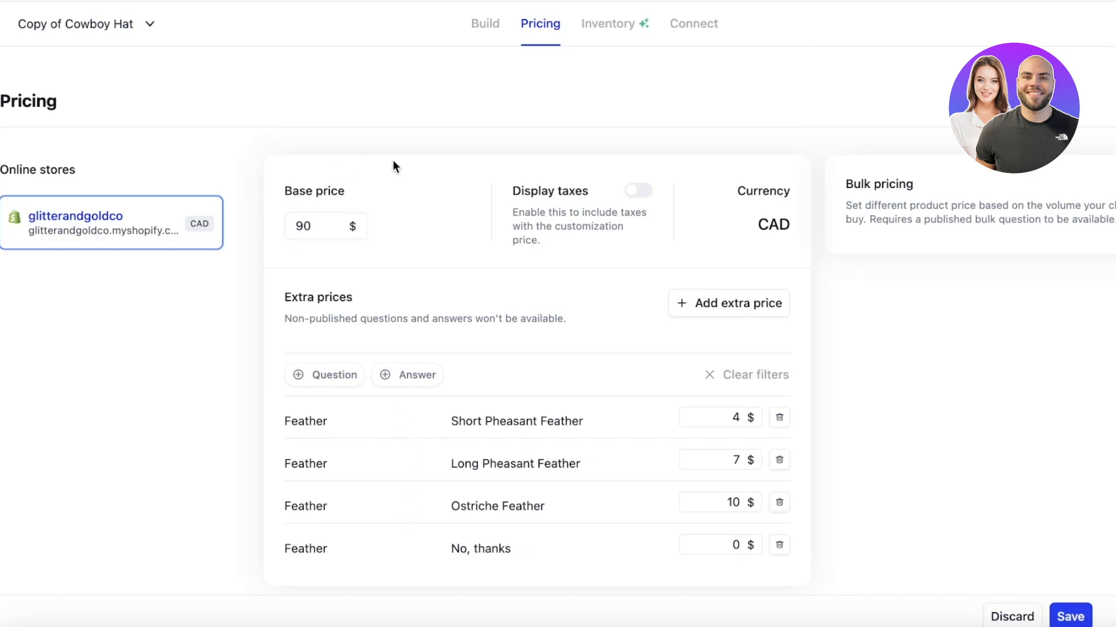
pyautogui.click(1068, 617)
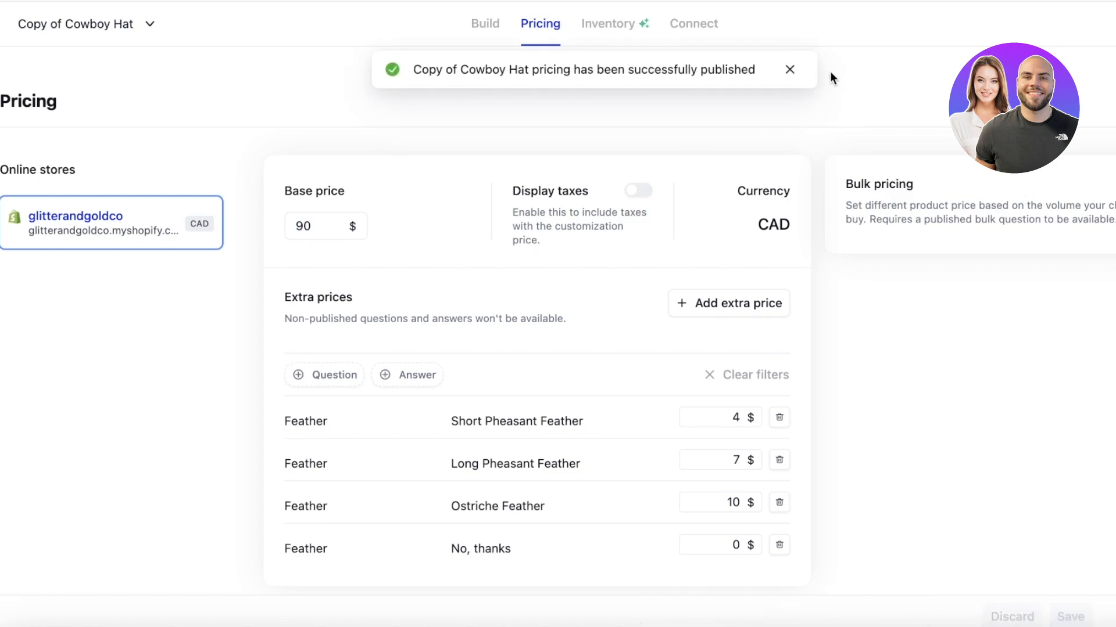
# Connect the customizer to the glitterandgoldco store from the Inventory Connect page.
pyautogui.click(622, 28)
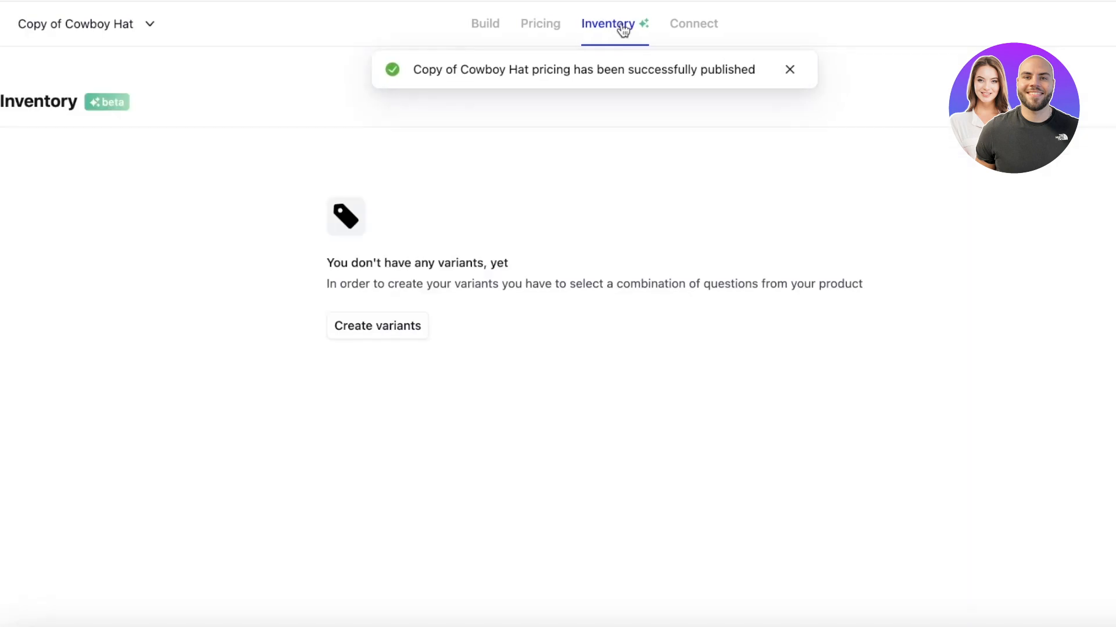
pyautogui.click(677, 31)
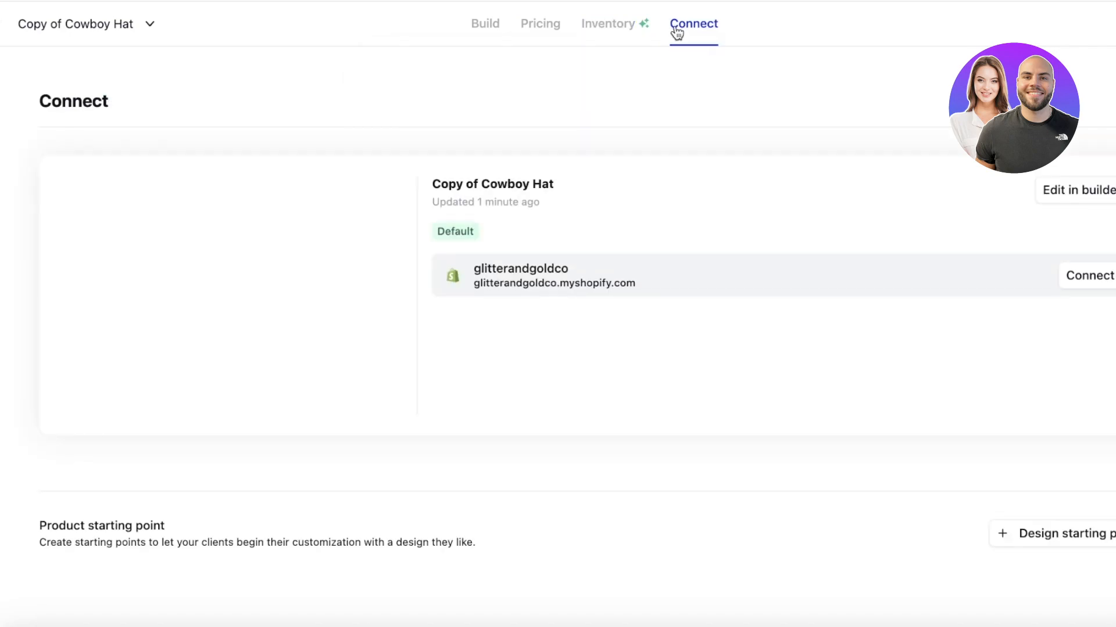
pyautogui.click(1082, 280)
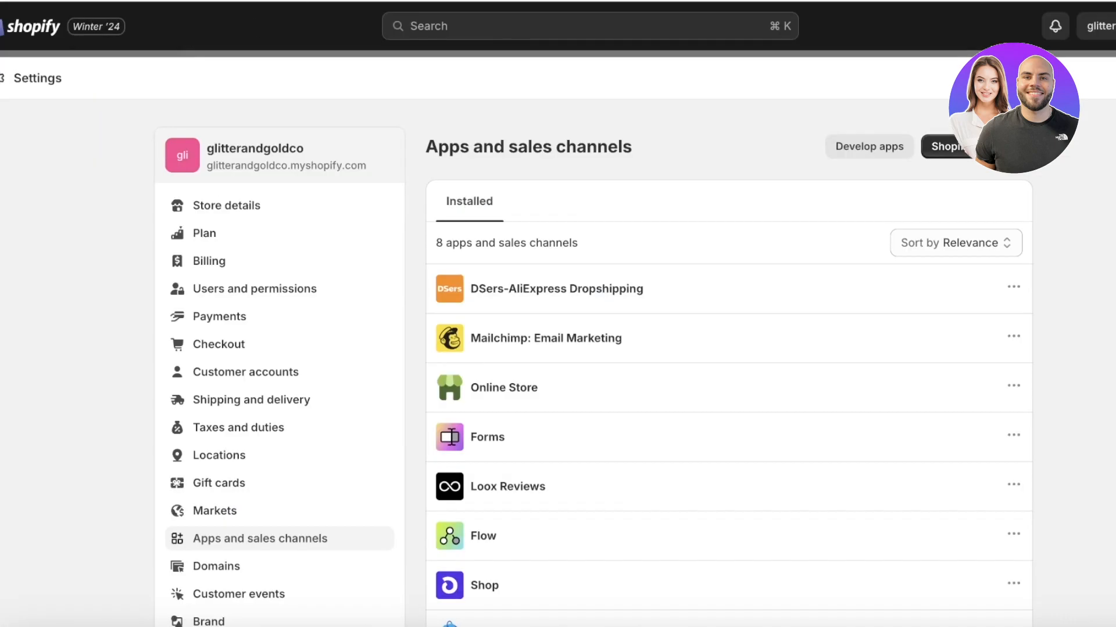
# Find Copy of Cowboy Hat in Shopify's products and preview it in the online store.
pyautogui.click(1112, 78)
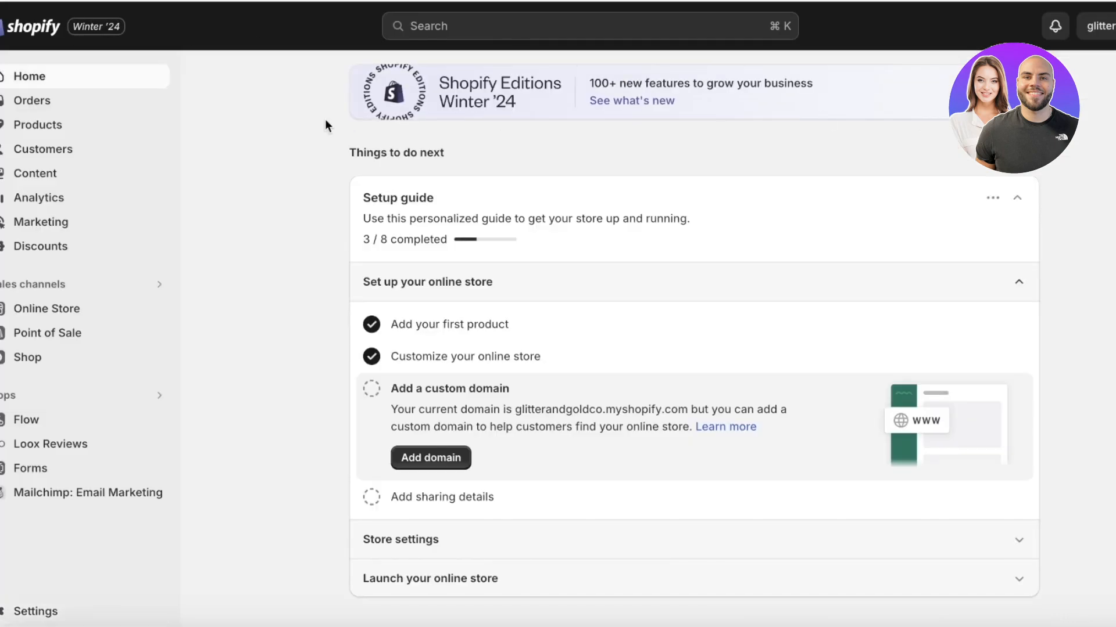
pyautogui.click(53, 124)
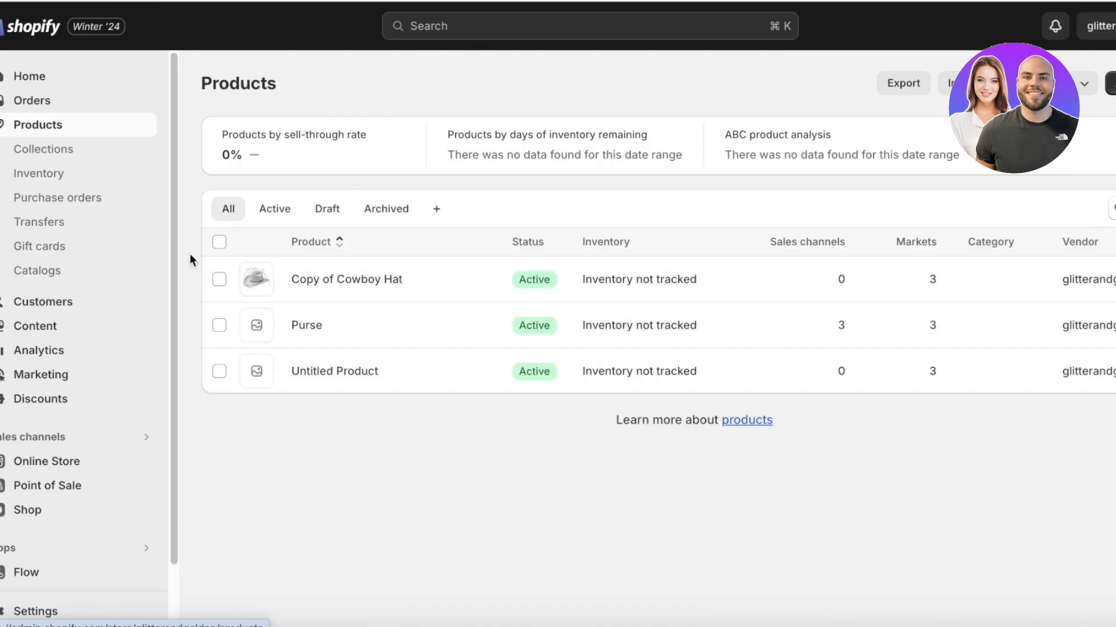
pyautogui.click(437, 281)
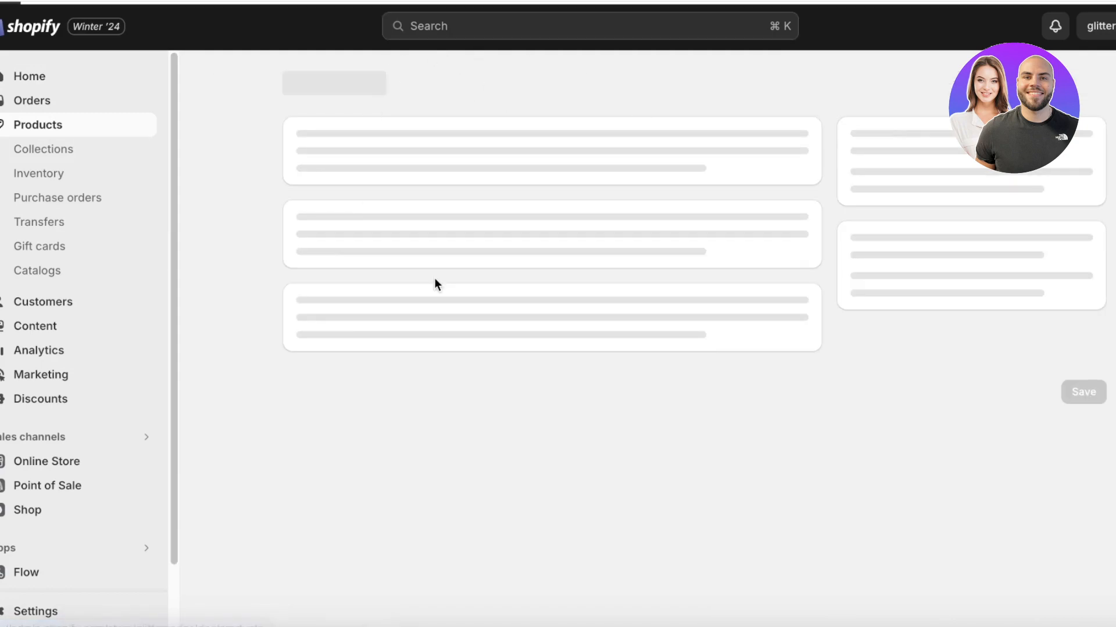
pyautogui.press('super+bracketleft')
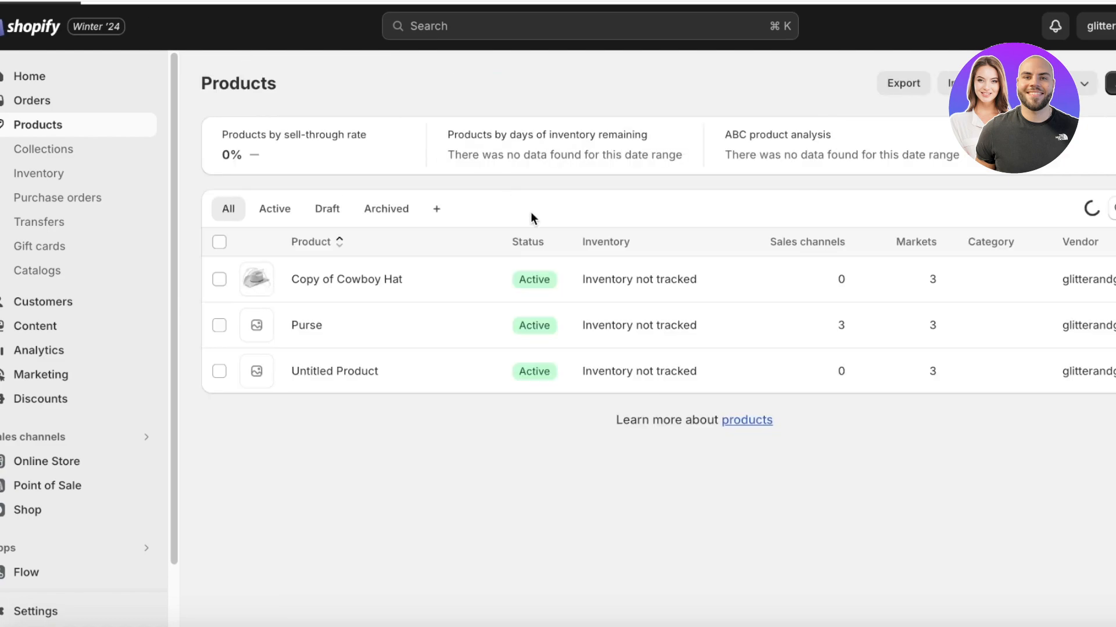
pyautogui.click(426, 282)
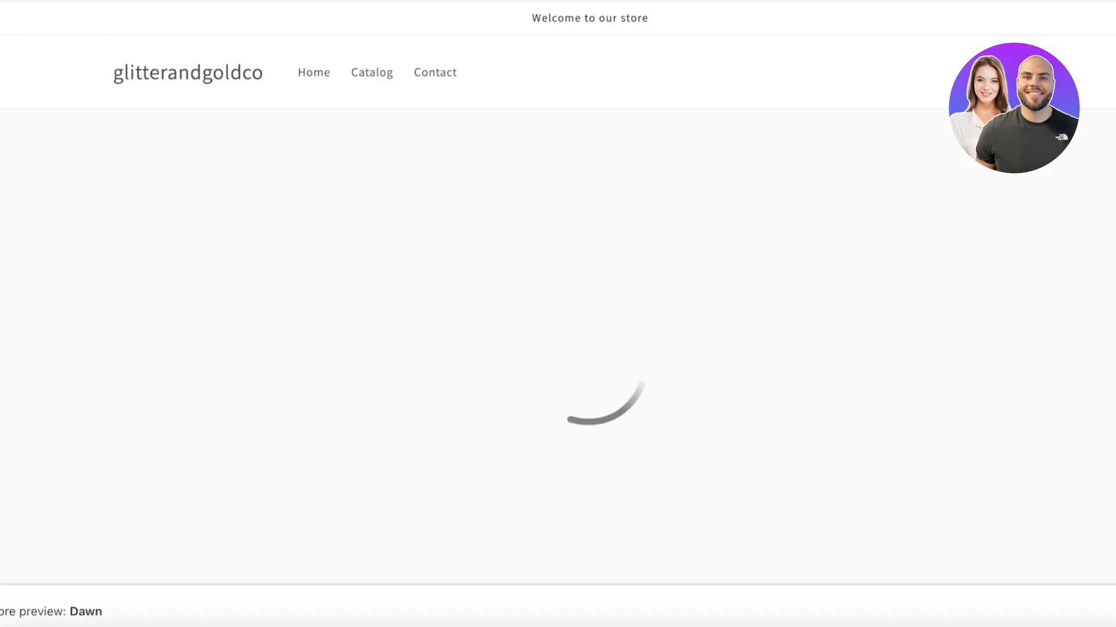
# Try the Gold and Black buckles, Tan and Black hat colours, and a Black strap.
pyautogui.scroll(10, 715, 208)
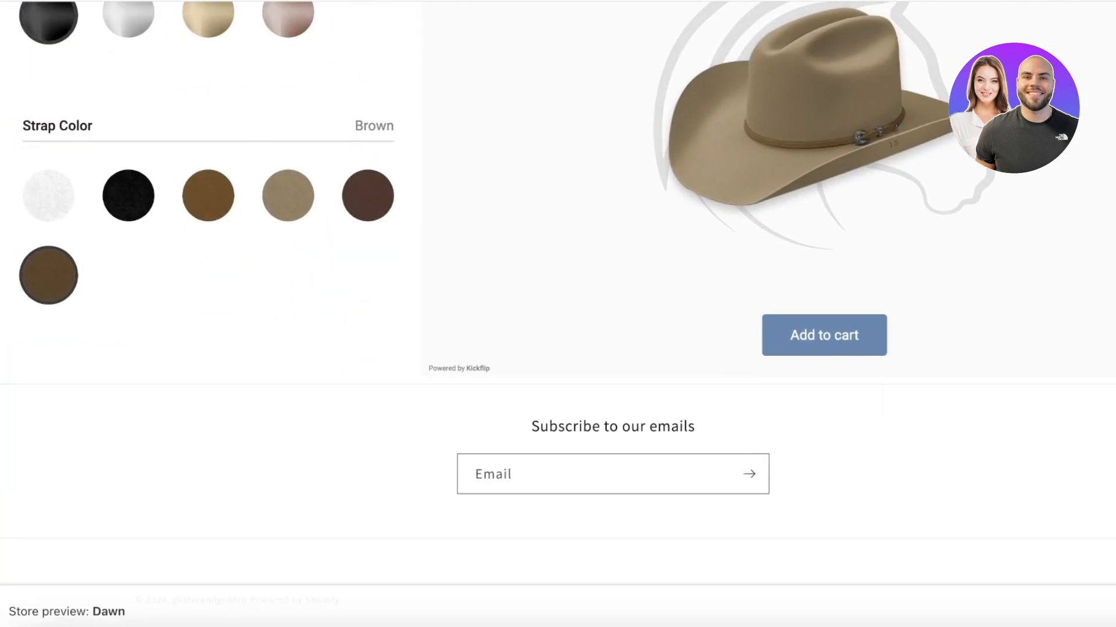
pyautogui.scroll(1, 179, 326)
pyautogui.scroll(-1, 200, 308)
pyautogui.click(215, 281)
pyautogui.scroll(4, 175, 273)
pyautogui.click(208, 241)
pyautogui.click(129, 240)
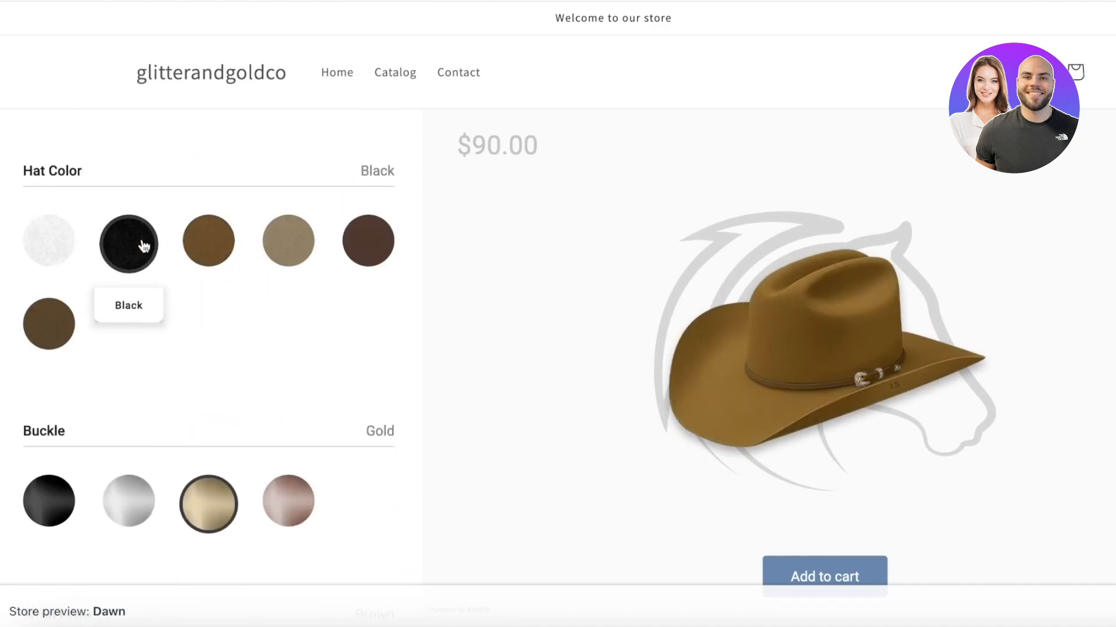
pyautogui.scroll(-4, 144, 256)
pyautogui.click(61, 273)
pyautogui.scroll(-4, 151, 294)
pyautogui.click(140, 250)
pyautogui.scroll(-8, 175, 279)
pyautogui.scroll(3, 218, 293)
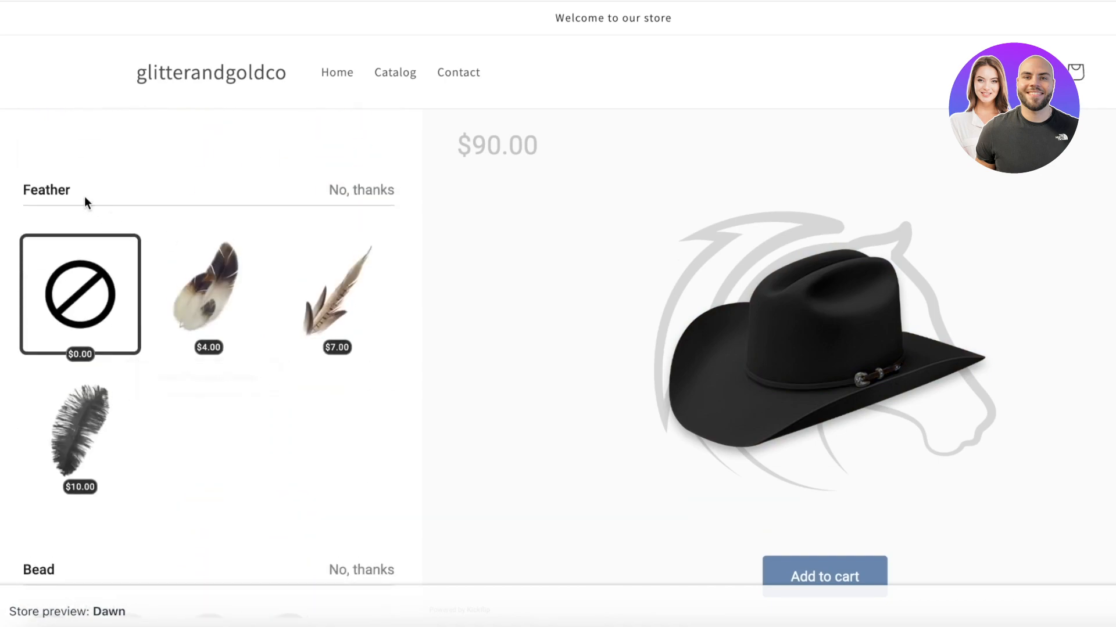
# Try the 4, 7 and 10 feathers, remove the feather back to $90, and pick Tan.
pyautogui.click(206, 288)
pyautogui.click(313, 302)
pyautogui.click(80, 430)
pyautogui.click(302, 338)
pyautogui.click(195, 320)
pyautogui.scroll(-3, 146, 310)
pyautogui.click(96, 132)
pyautogui.scroll(-3, 174, 436)
pyautogui.scroll(15, 197, 250)
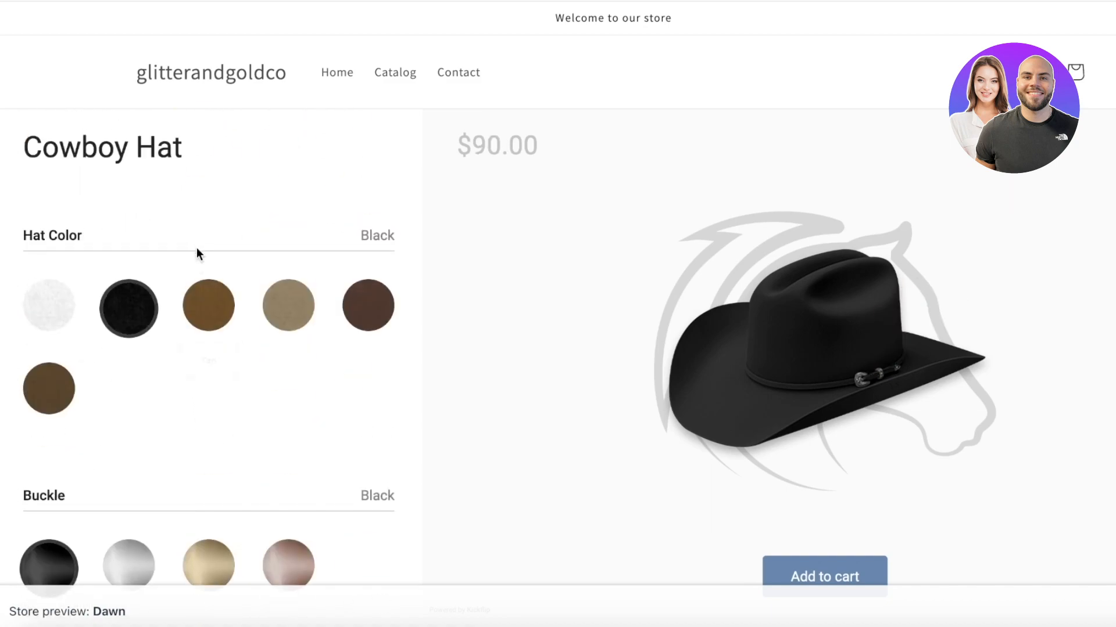
pyautogui.click(199, 323)
pyautogui.scroll(-15, 192, 329)
pyautogui.scroll(-4, 168, 277)
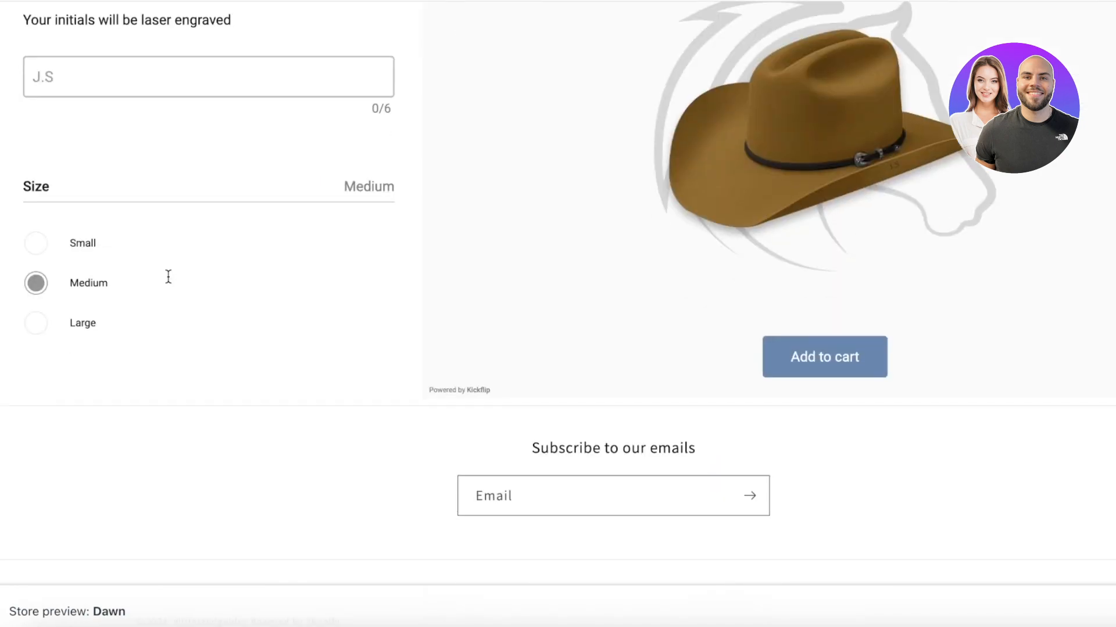
pyautogui.scroll(-6, 98, 401)
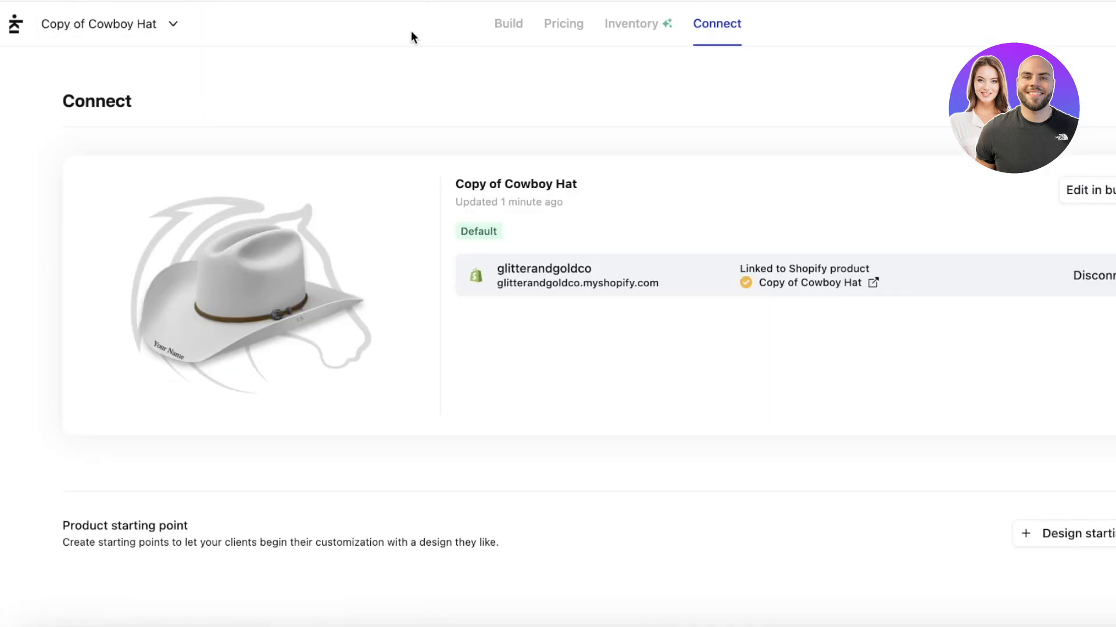
# Go back to My Products and open the Untitled Product 1 card in the builder.
pyautogui.click(16, 26)
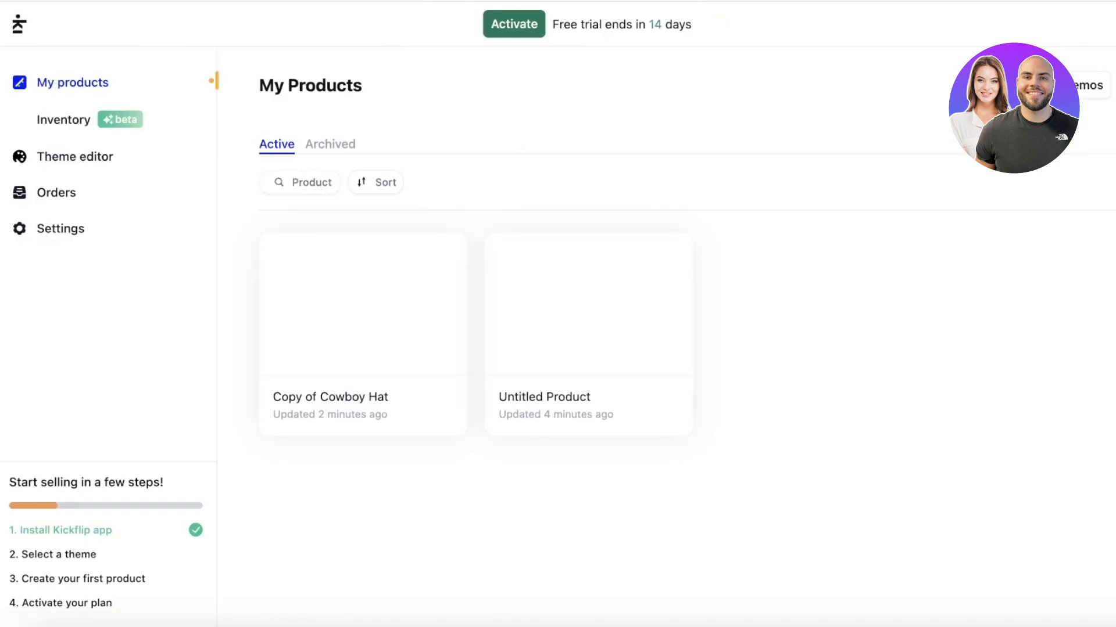
pyautogui.click(1114, 85)
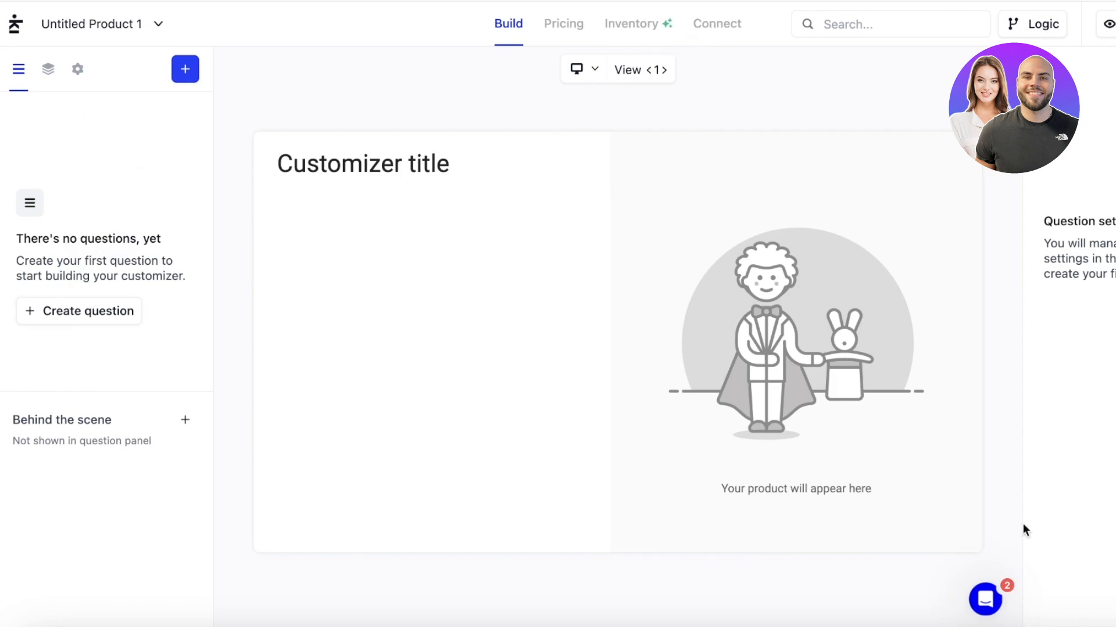
# Check the Layers and general settings tabs and add a second product view.
pyautogui.click(49, 69)
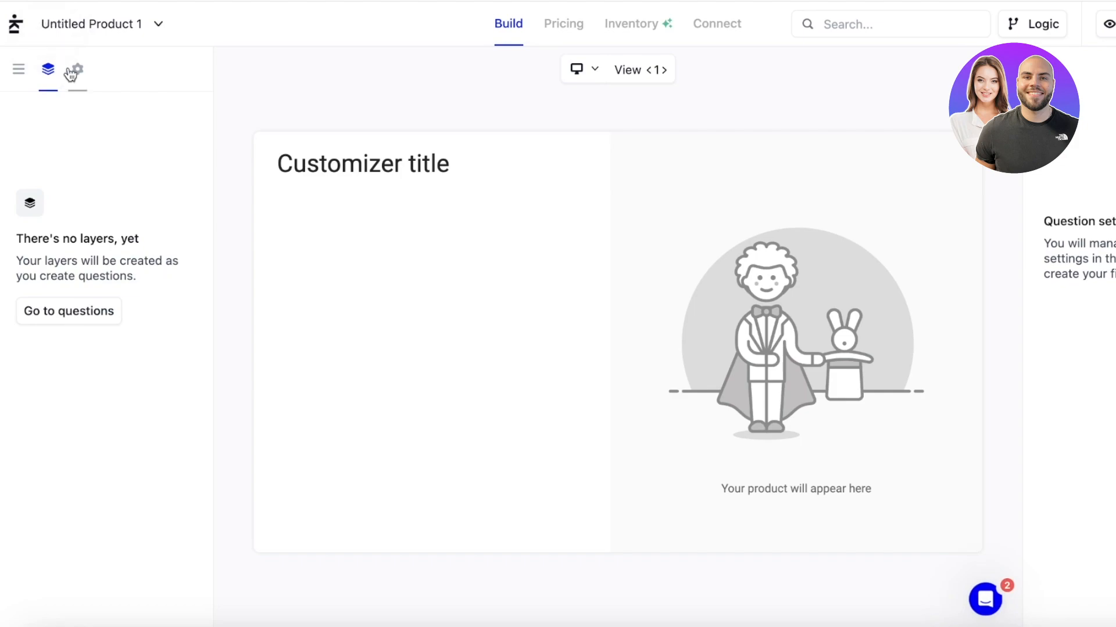
pyautogui.click(74, 71)
pyautogui.click(48, 69)
pyautogui.click(78, 70)
pyautogui.click(79, 161)
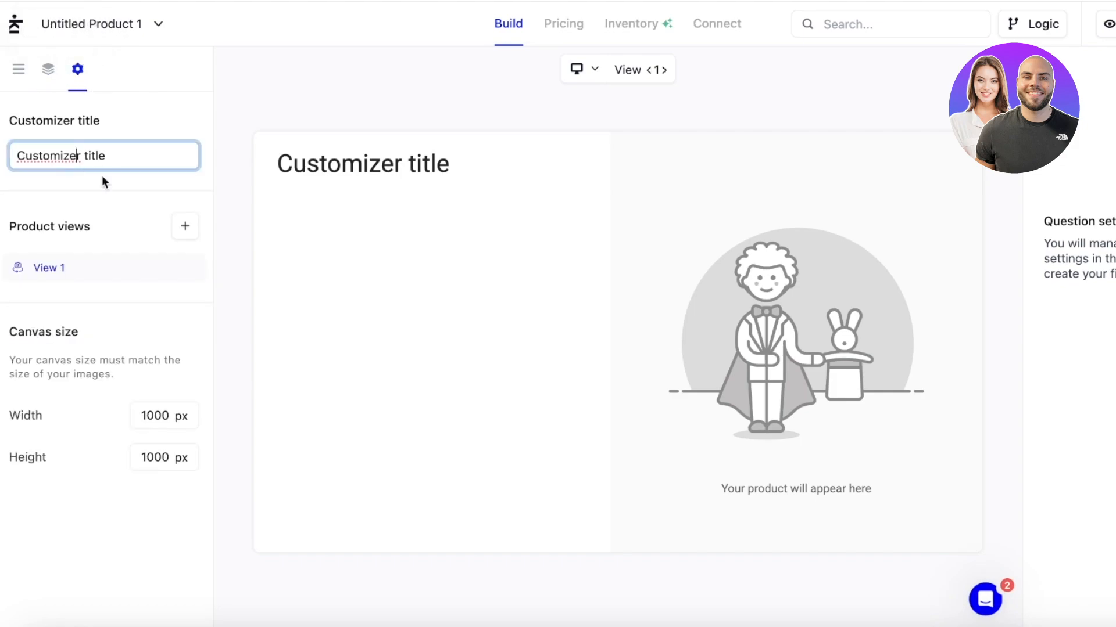
pyautogui.click(181, 228)
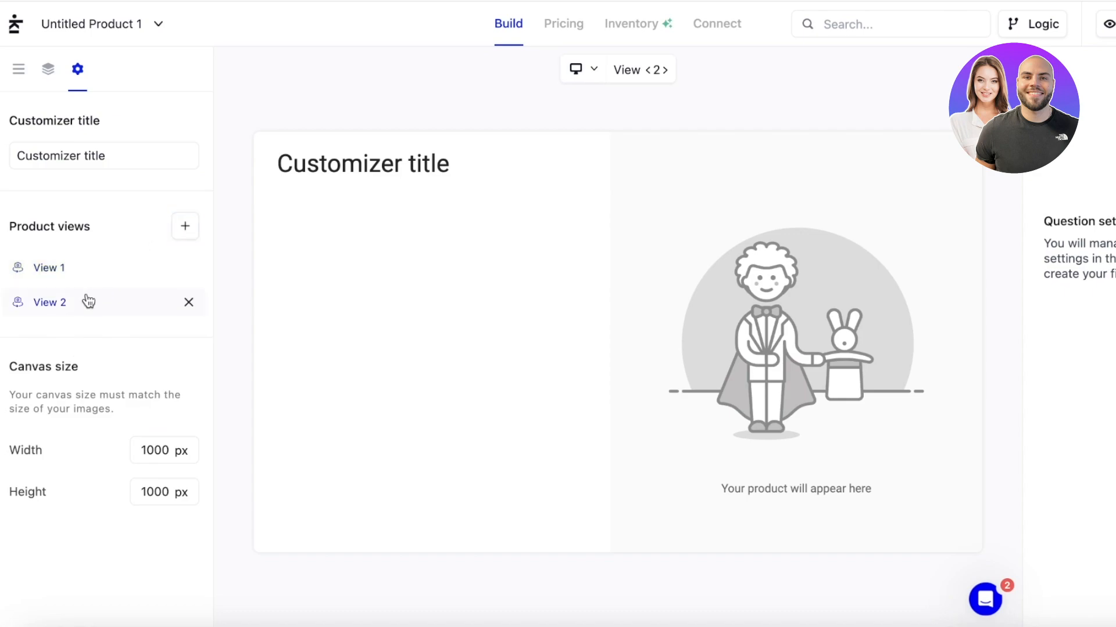
# Return to the questions list, start a new question, then dismiss the type choices.
pyautogui.click(49, 70)
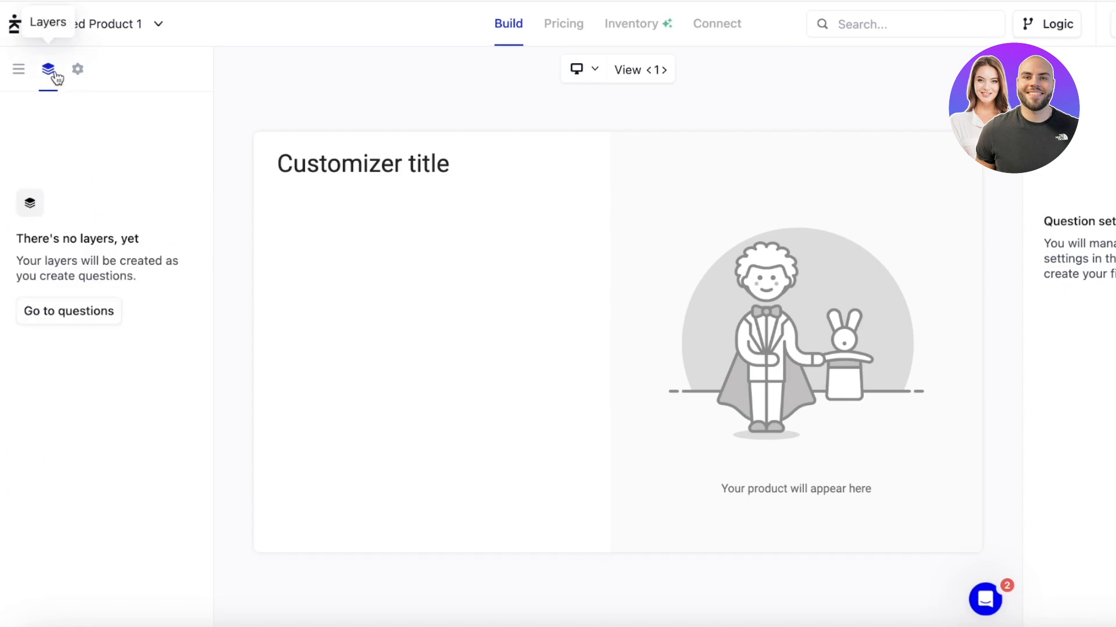
pyautogui.click(18, 69)
pyautogui.click(89, 311)
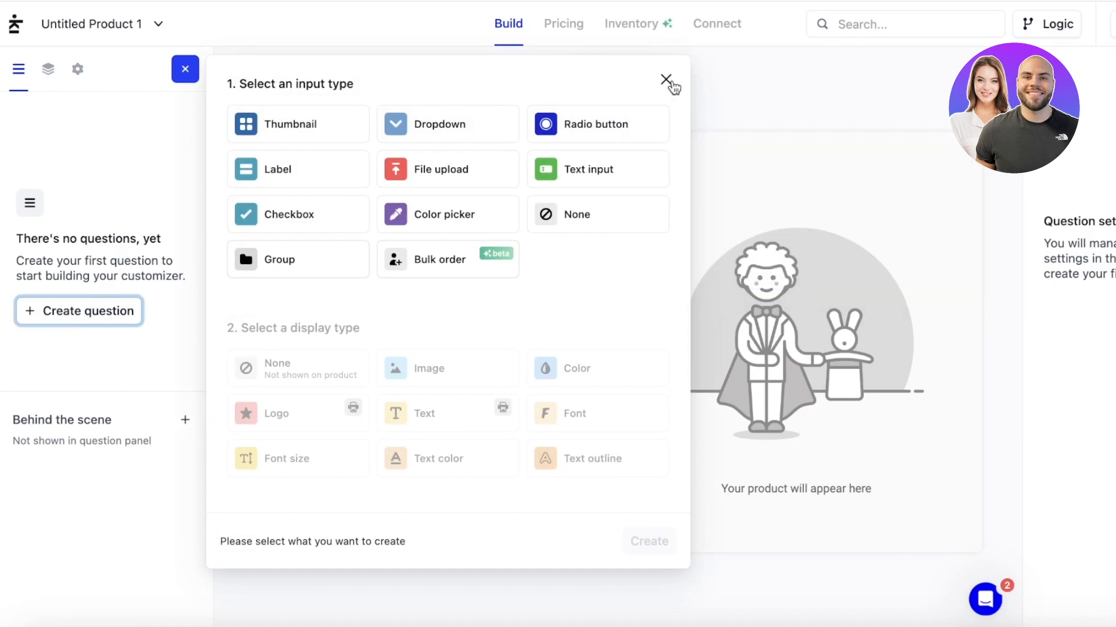
pyautogui.click(666, 79)
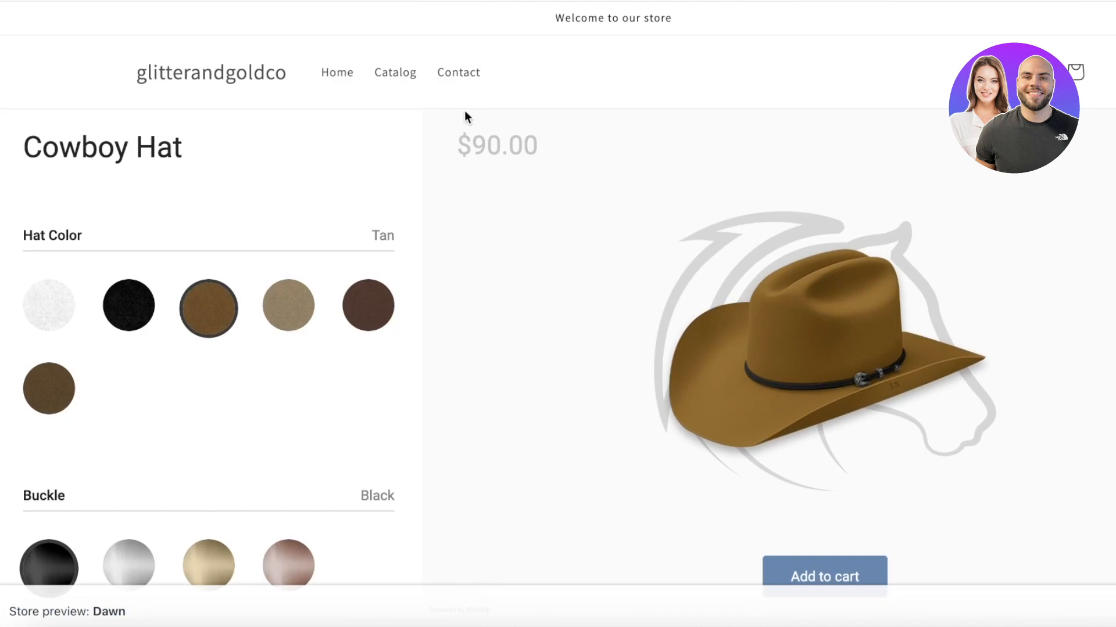
pyautogui.click(407, 76)
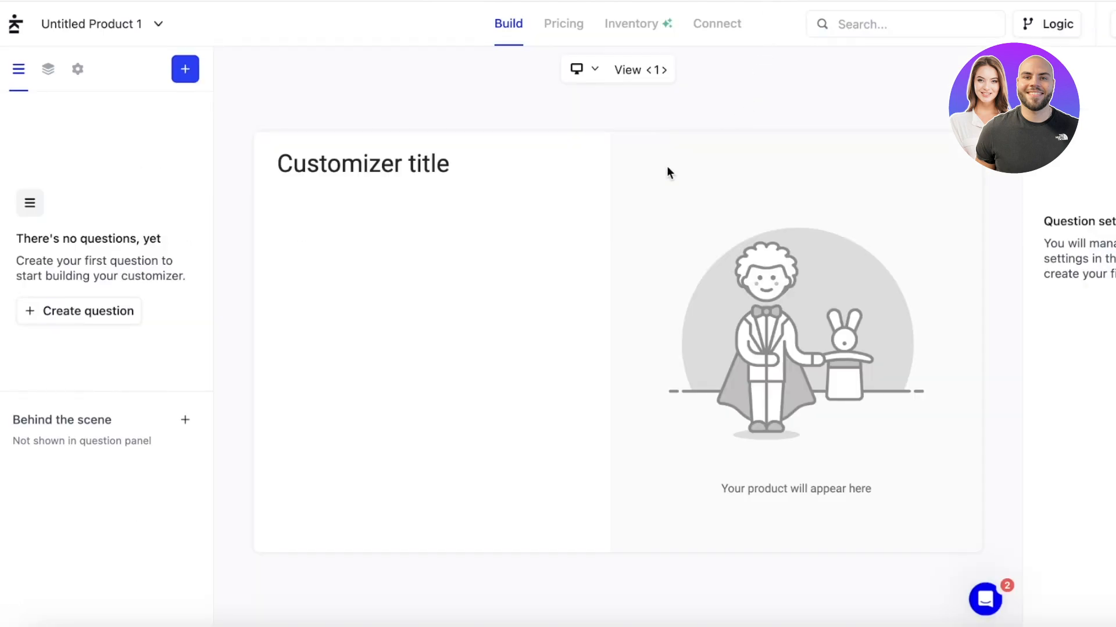
# Add a behind-the-scene Image element and a behind-the-scene Color question.
pyautogui.click(192, 419)
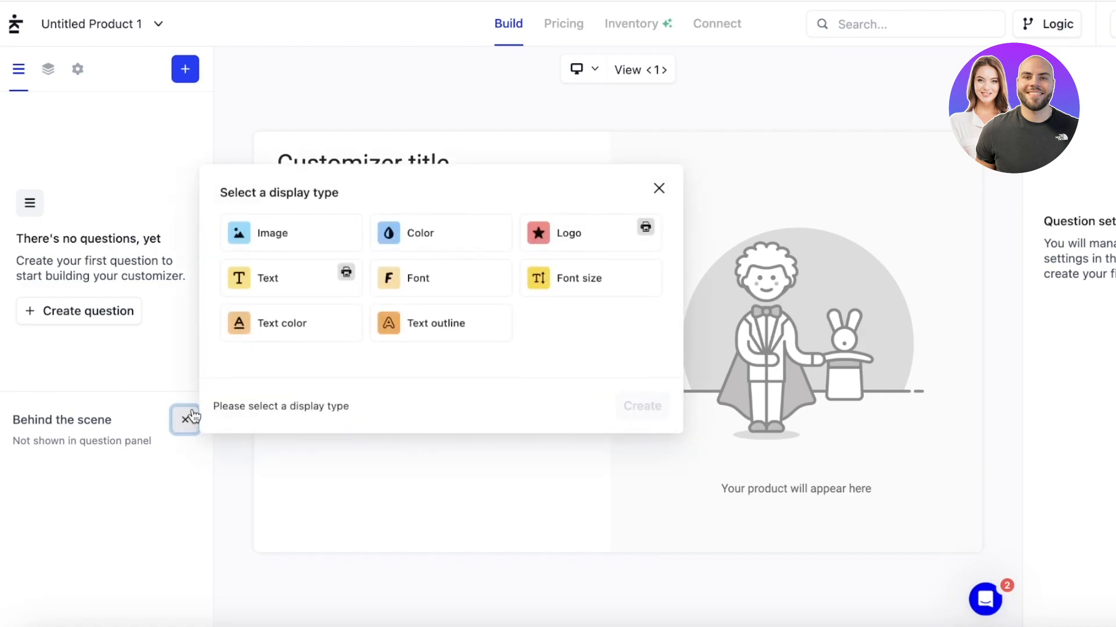
pyautogui.click(339, 236)
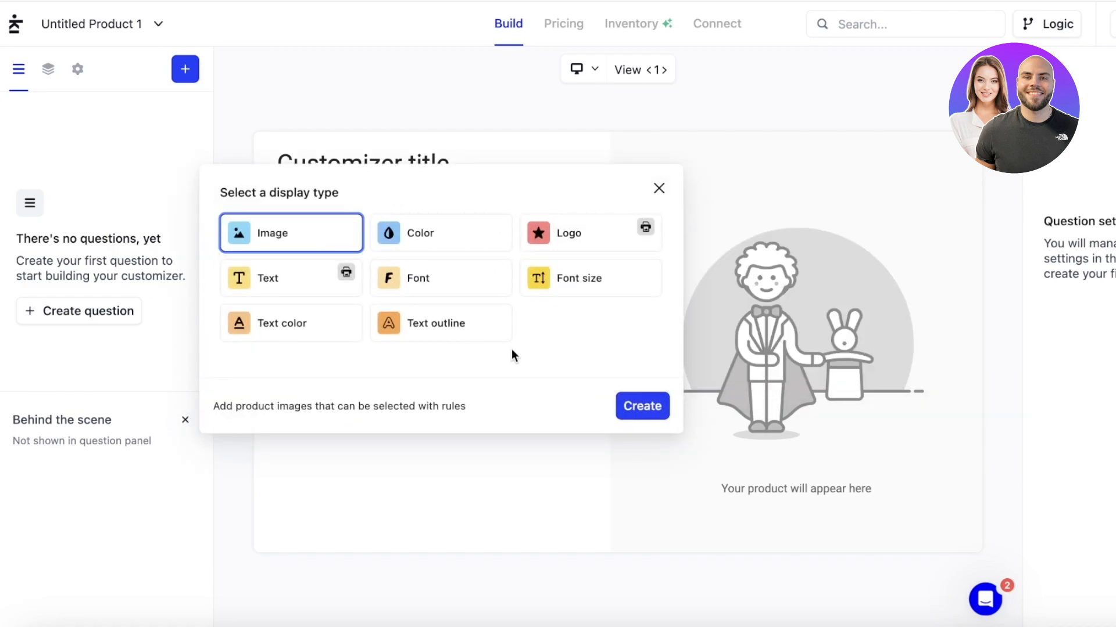
pyautogui.click(640, 405)
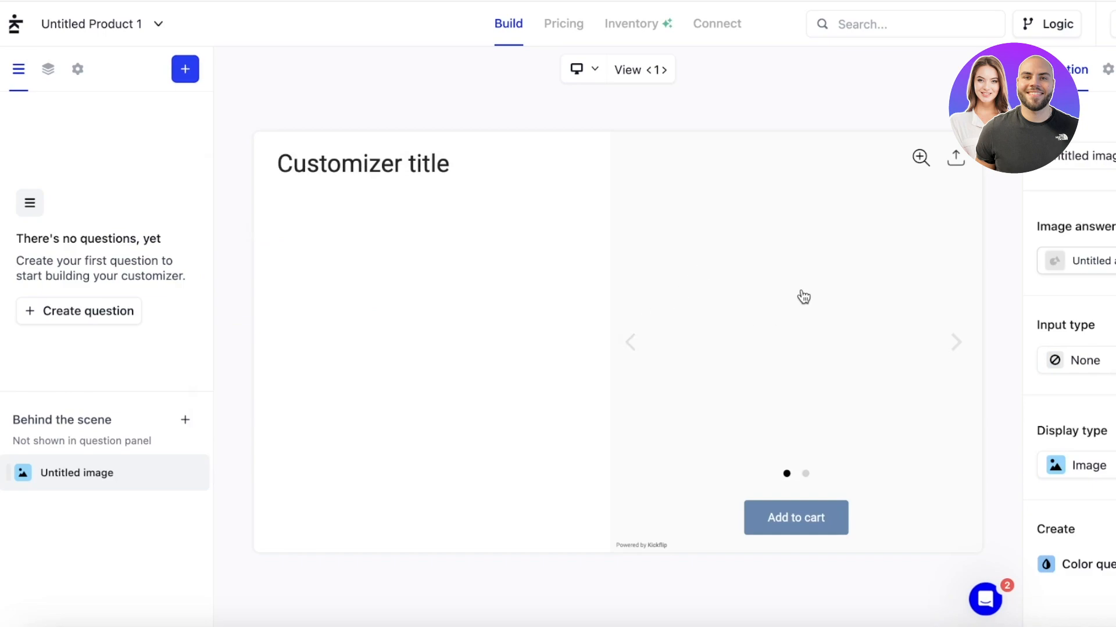
pyautogui.click(969, 349)
pyautogui.click(631, 347)
pyautogui.click(630, 343)
pyautogui.click(184, 420)
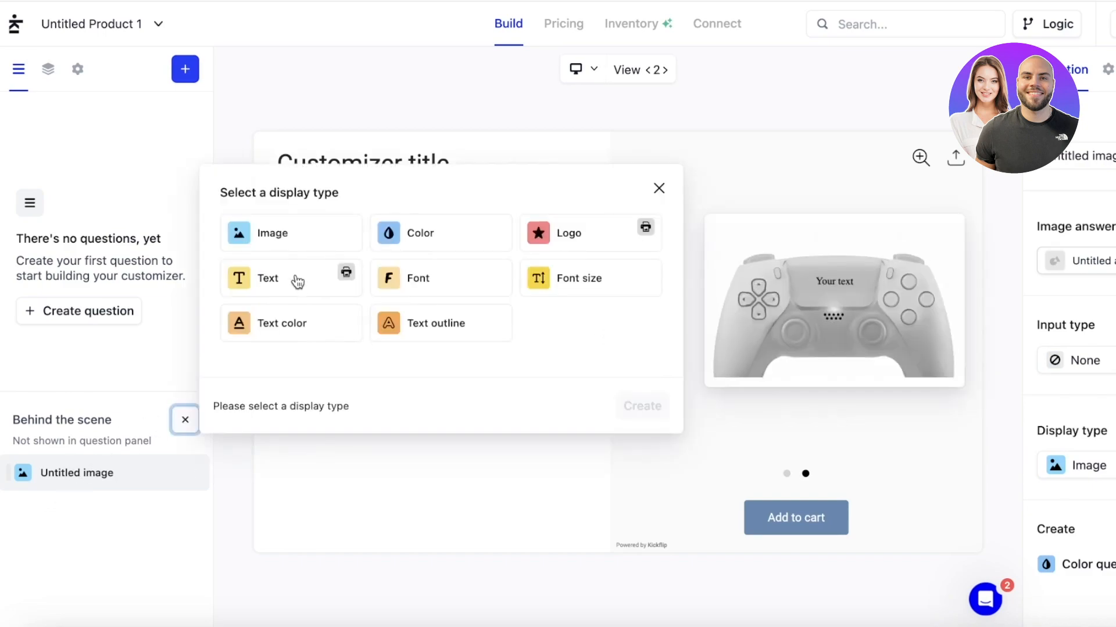
pyautogui.click(440, 244)
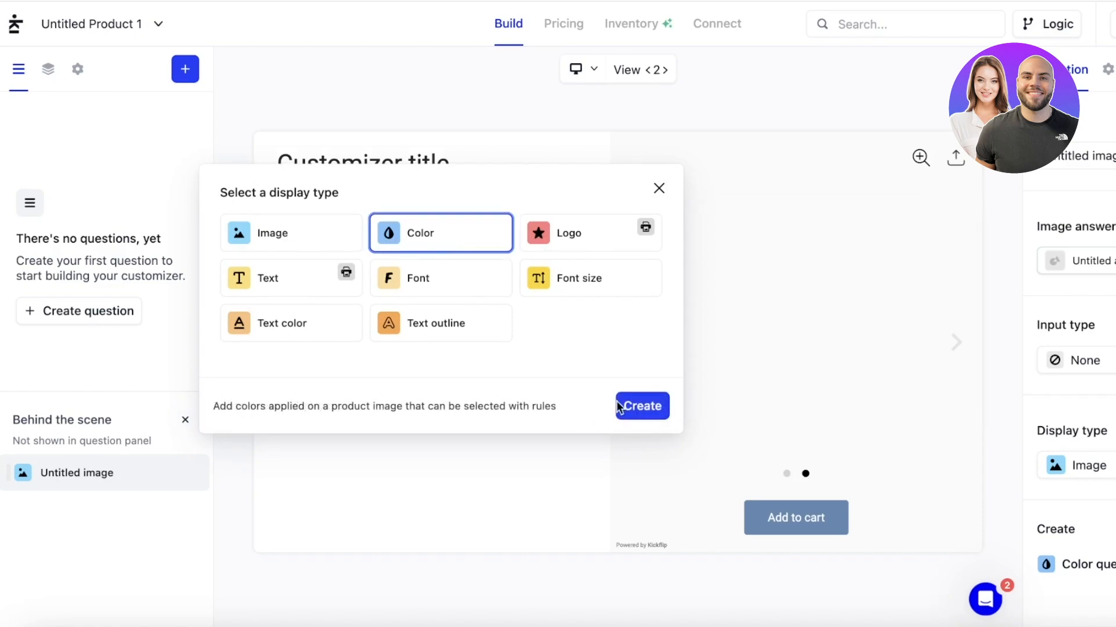
pyautogui.click(643, 406)
# Open the Untitled image's answer for editing.
pyautogui.click(100, 463)
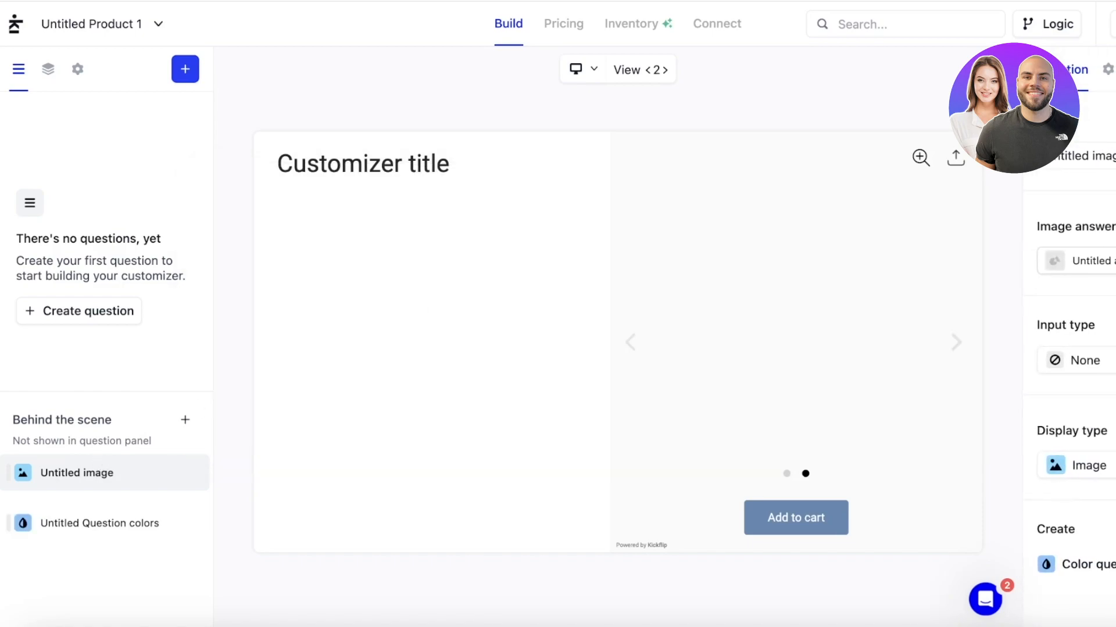
pyautogui.click(1081, 259)
pyautogui.click(1111, 226)
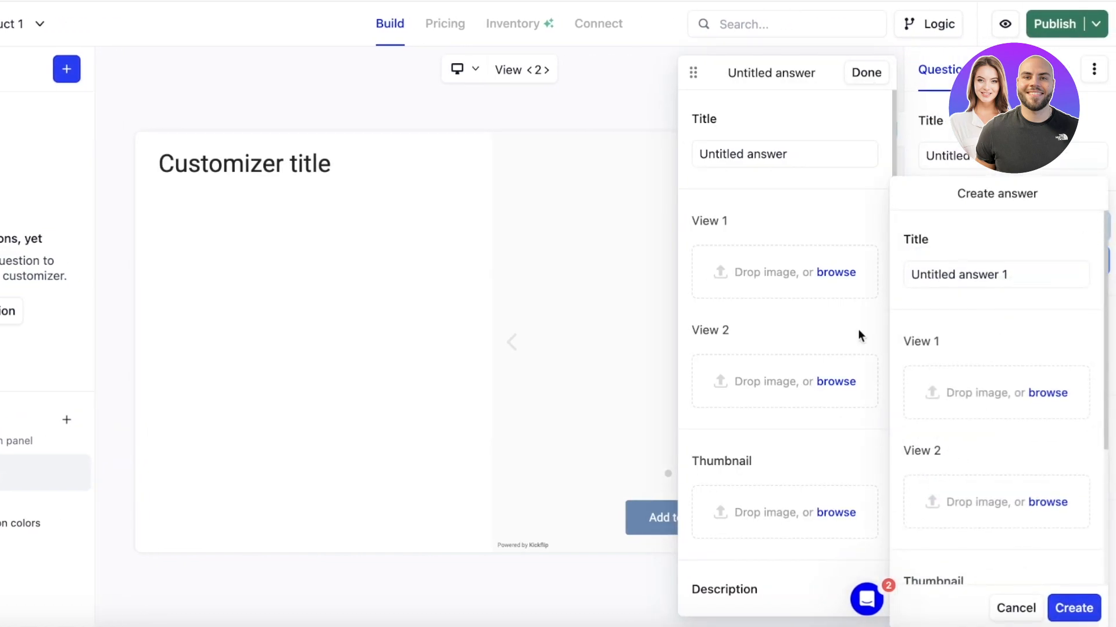
pyautogui.click(860, 336)
# Upload the plushie photo from the Desktop as the View 1 image.
pyautogui.click(847, 278)
pyautogui.click(192, 176)
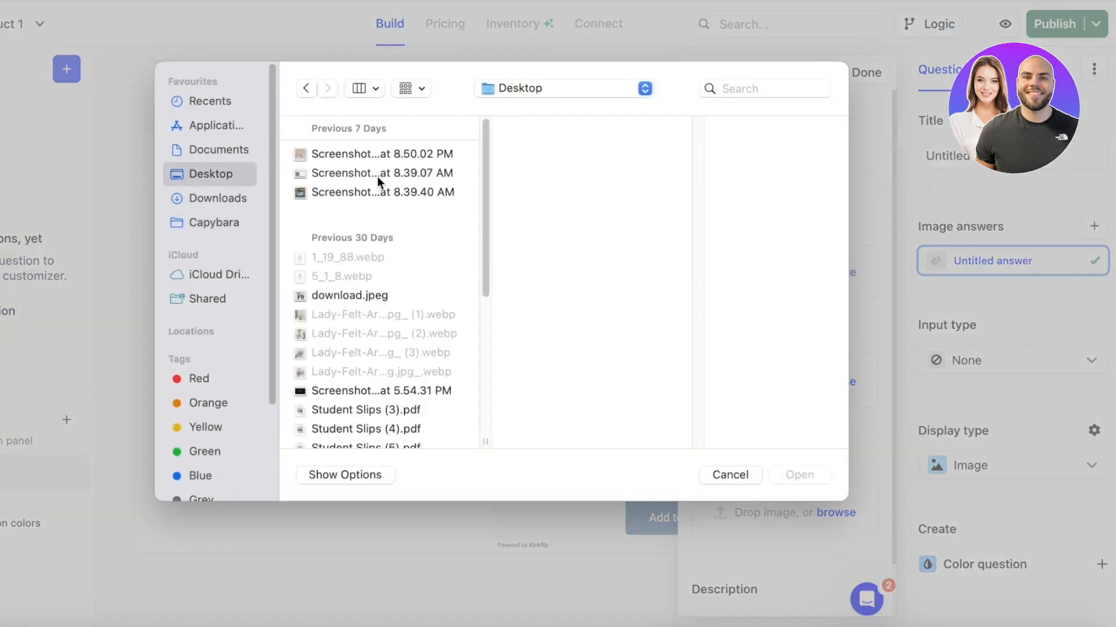
pyautogui.scroll(-5, 337, 187)
pyautogui.click(340, 195)
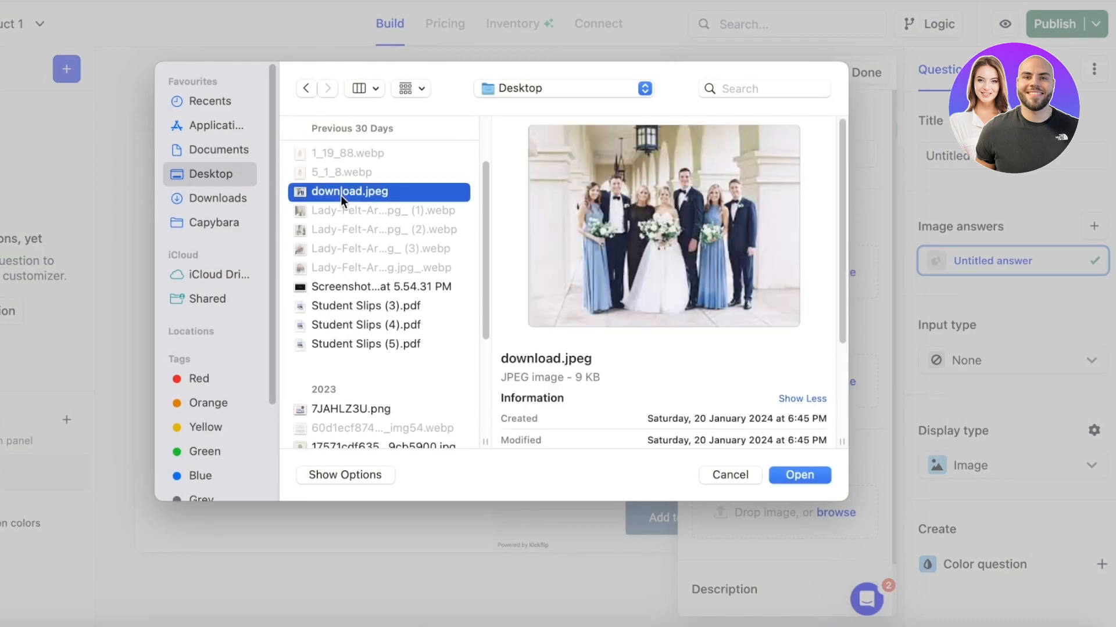
pyautogui.click(354, 286)
pyautogui.scroll(-5, 371, 322)
pyautogui.click(360, 344)
pyautogui.click(357, 361)
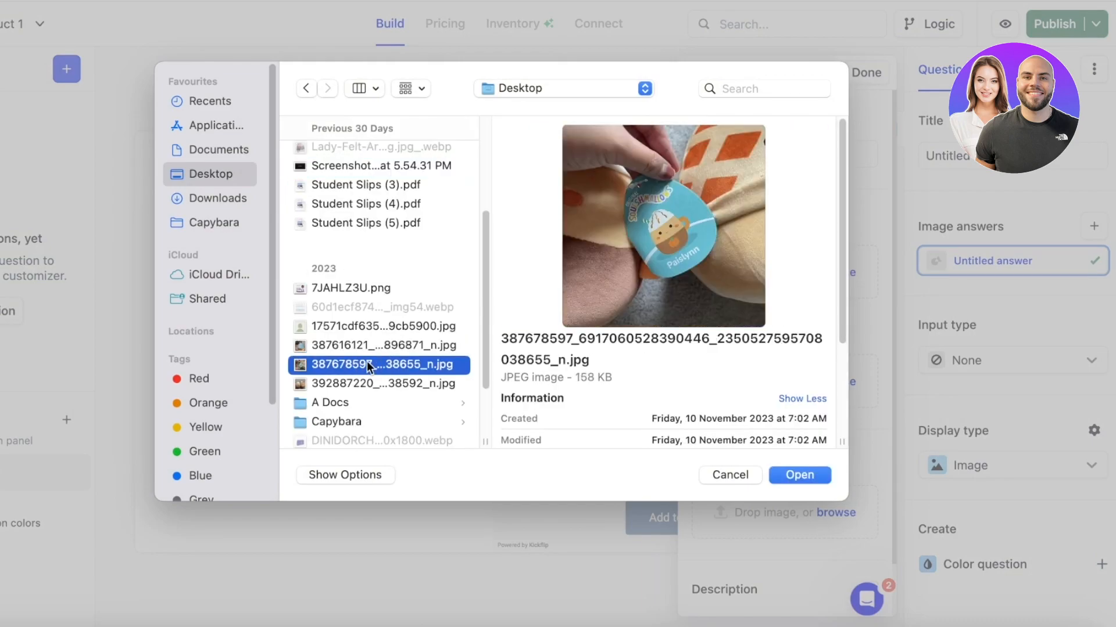
pyautogui.click(364, 383)
pyautogui.click(795, 476)
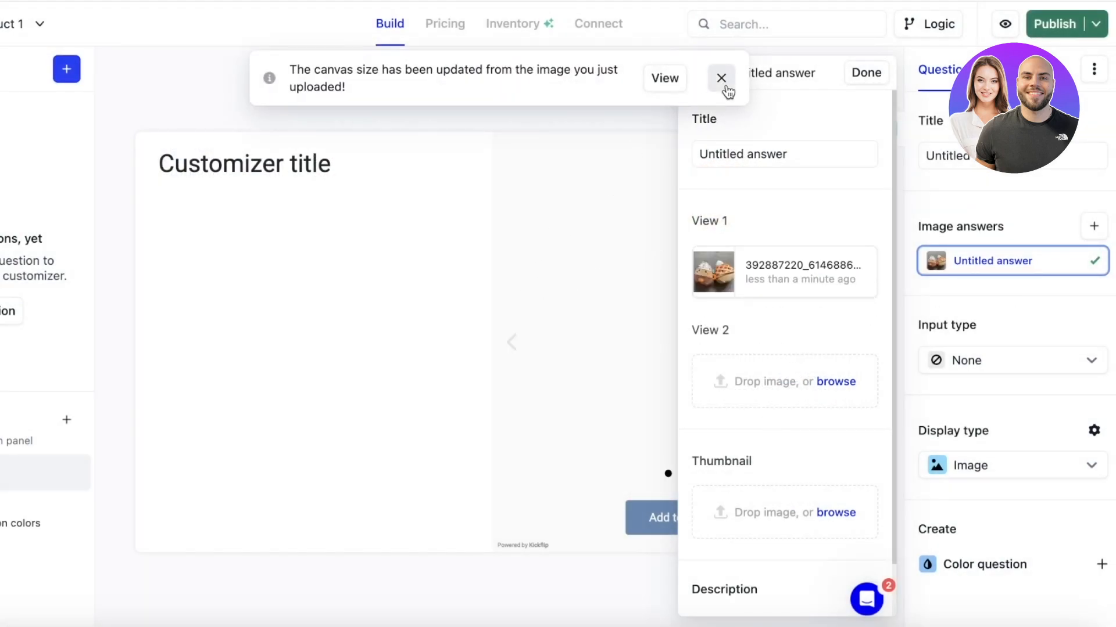
# Dismiss the canvas size notice and finish editing the image answer.
pyautogui.click(723, 82)
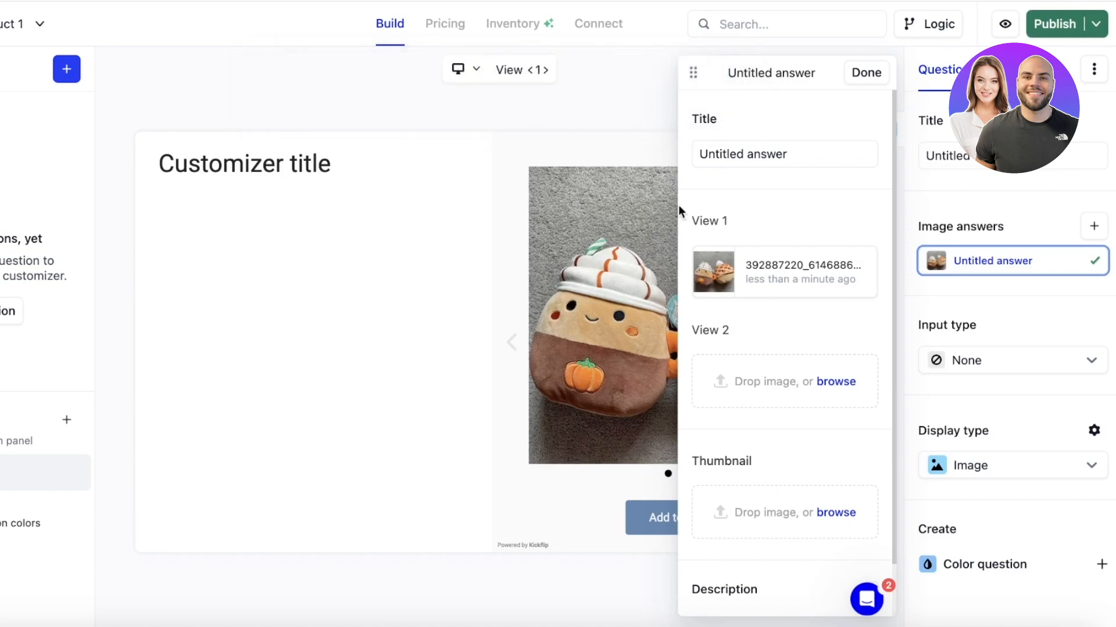
pyautogui.click(850, 75)
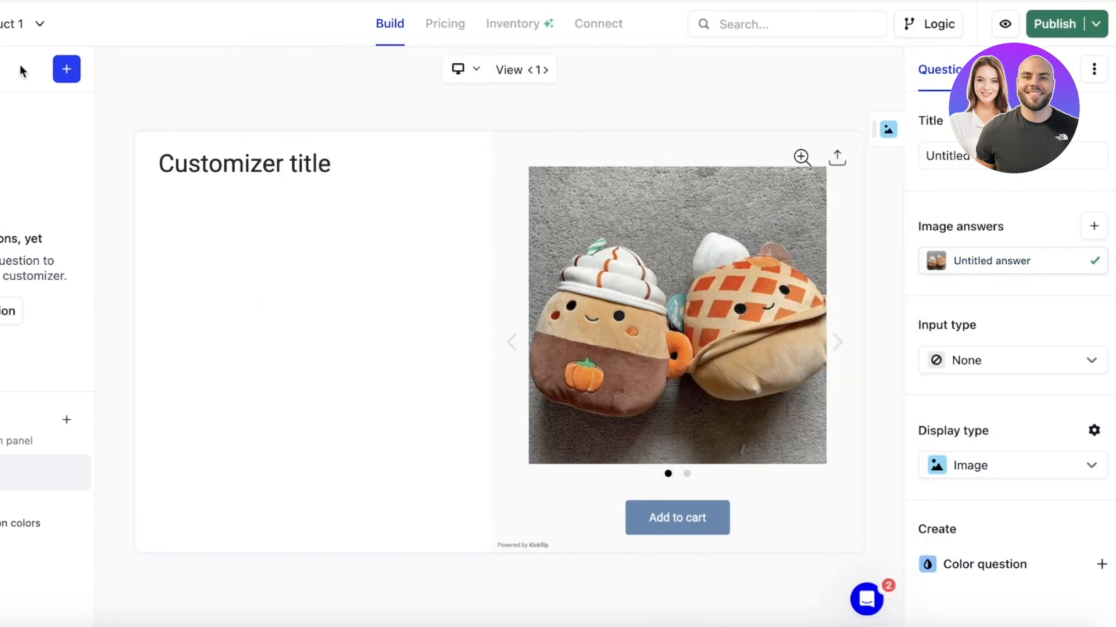
pyautogui.click(66, 68)
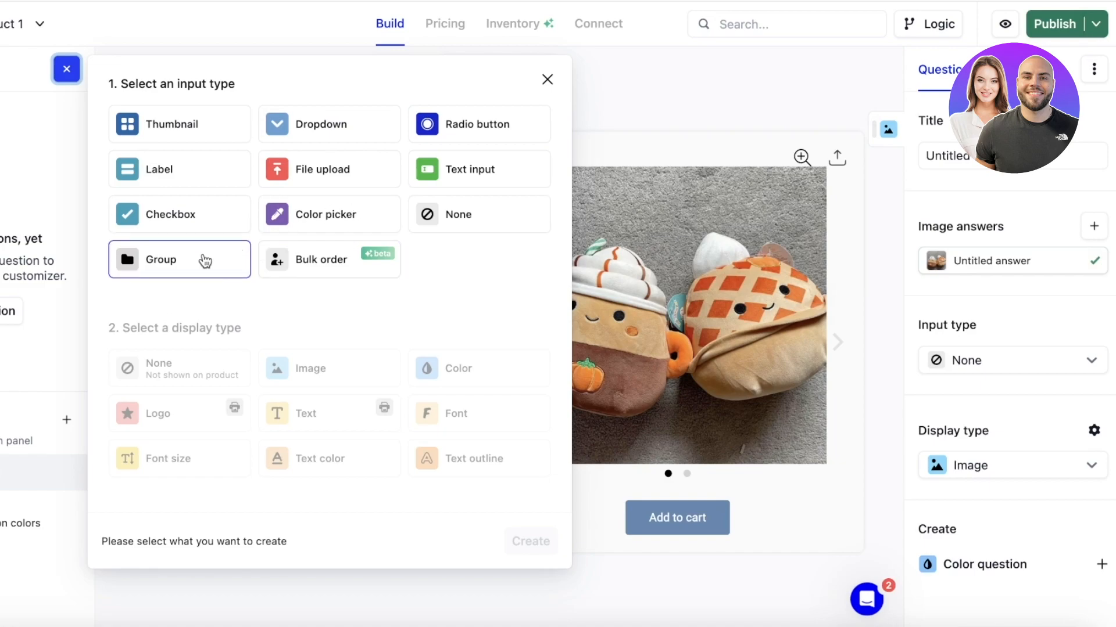
# Delete the Untitled Question colors question through its options menu and confirm.
pyautogui.click(48, 103)
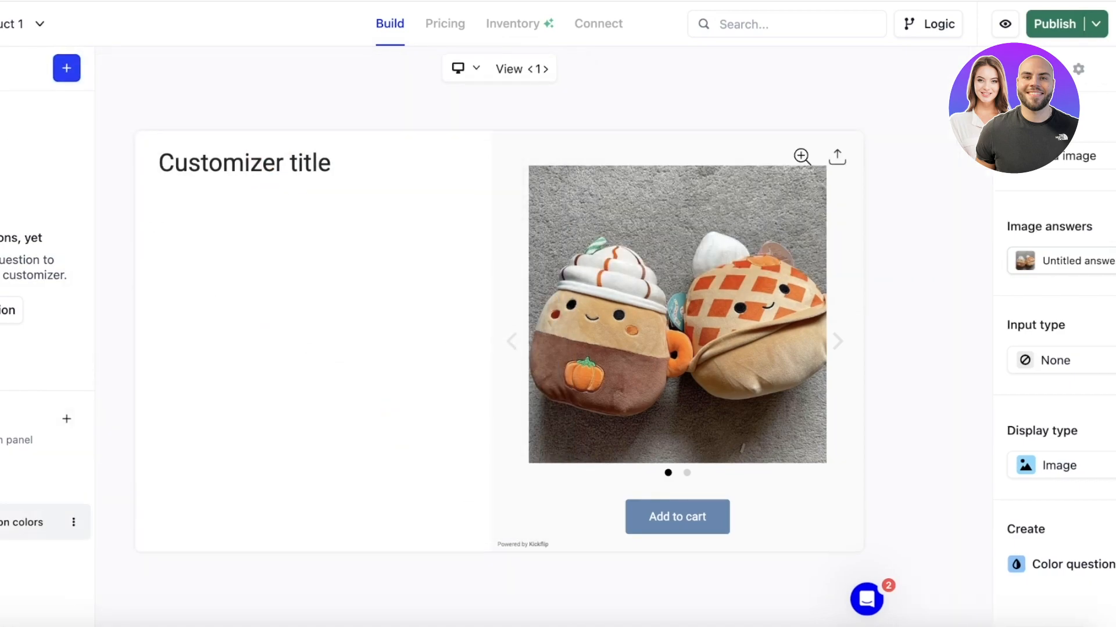
pyautogui.click(70, 525)
pyautogui.click(112, 602)
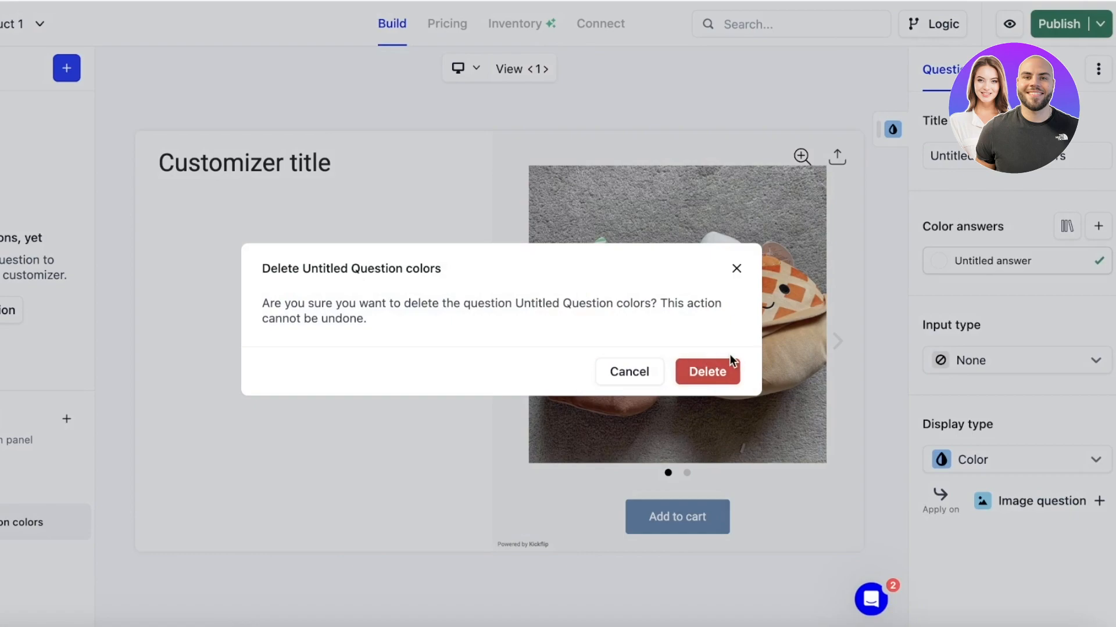
pyautogui.click(712, 372)
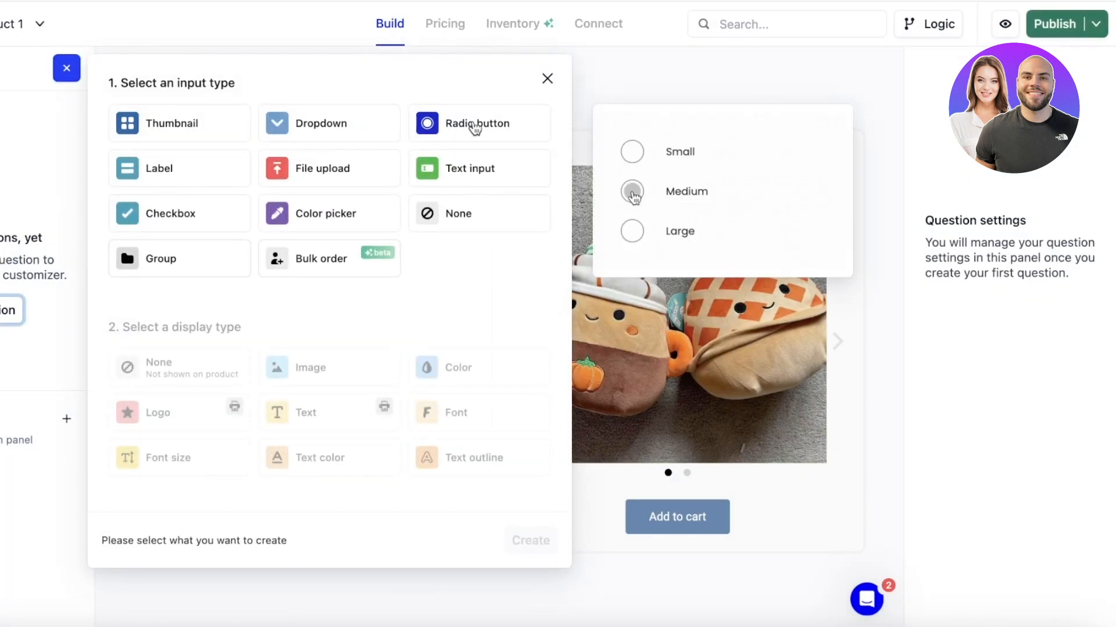
# Create a Text input question with text display, placing 'Name of Plushie' on the plushie.
pyautogui.click(465, 186)
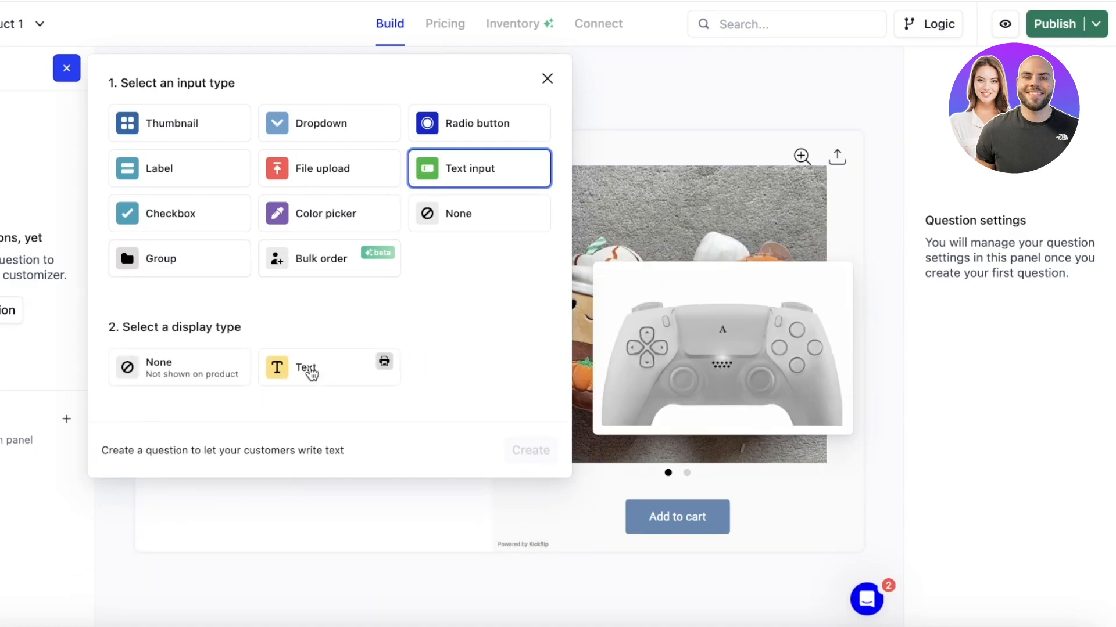
pyautogui.click(312, 372)
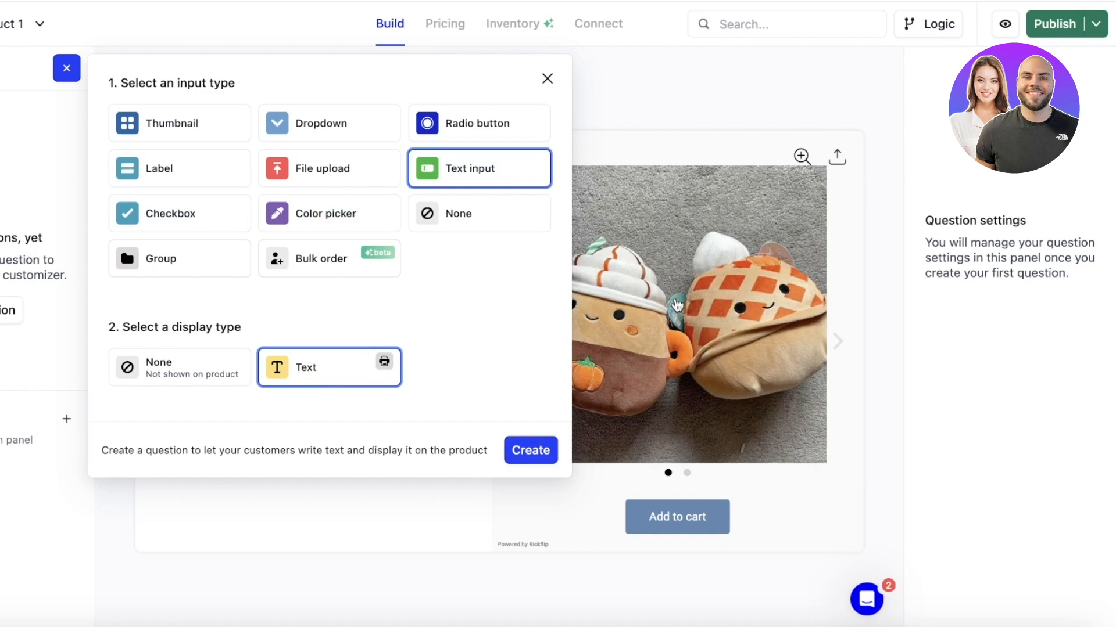
pyautogui.click(531, 450)
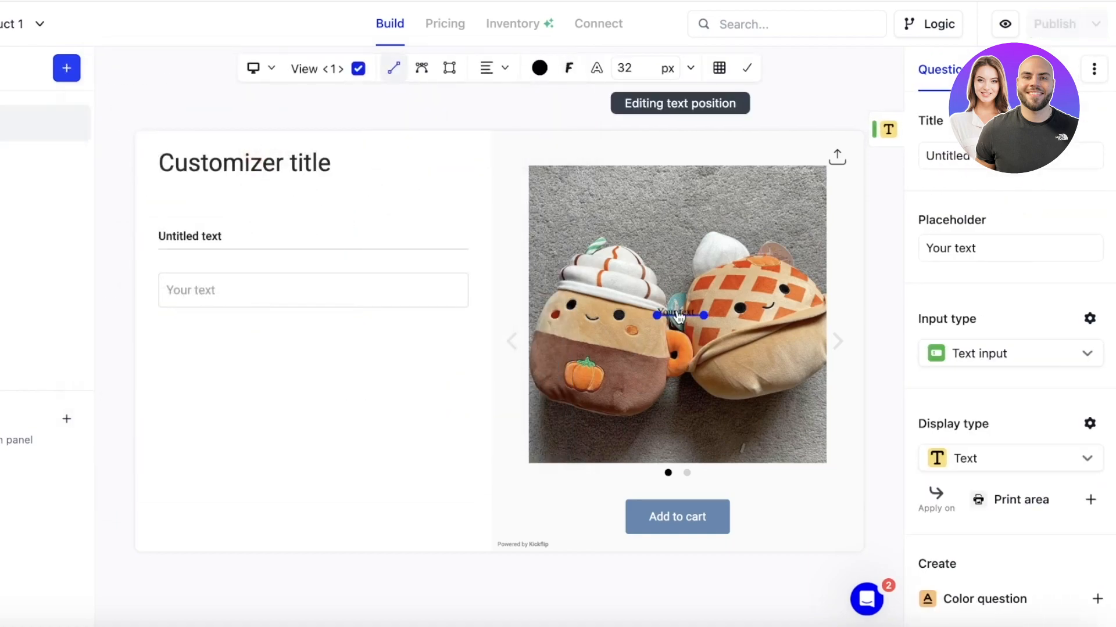
pyautogui.moveTo(679, 317)
pyautogui.mouseDown()
pyautogui.moveTo(667, 342)
pyautogui.moveTo(635, 361)
pyautogui.moveTo(630, 391)
pyautogui.moveTo(710, 432)
pyautogui.moveTo(718, 412)
pyautogui.mouseUp()
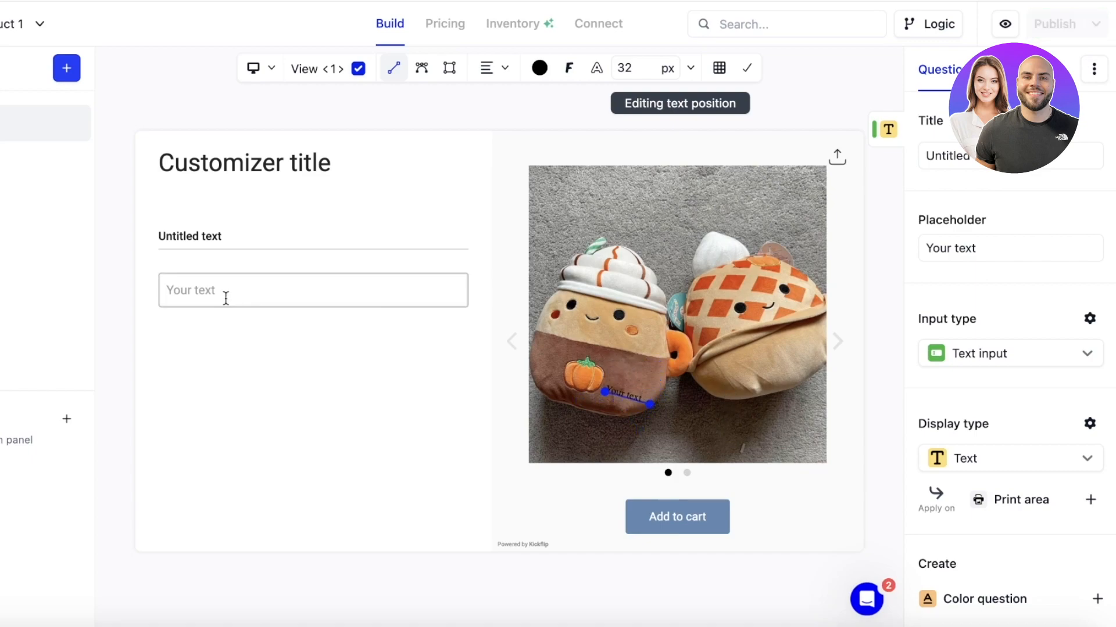
pyautogui.click(226, 298)
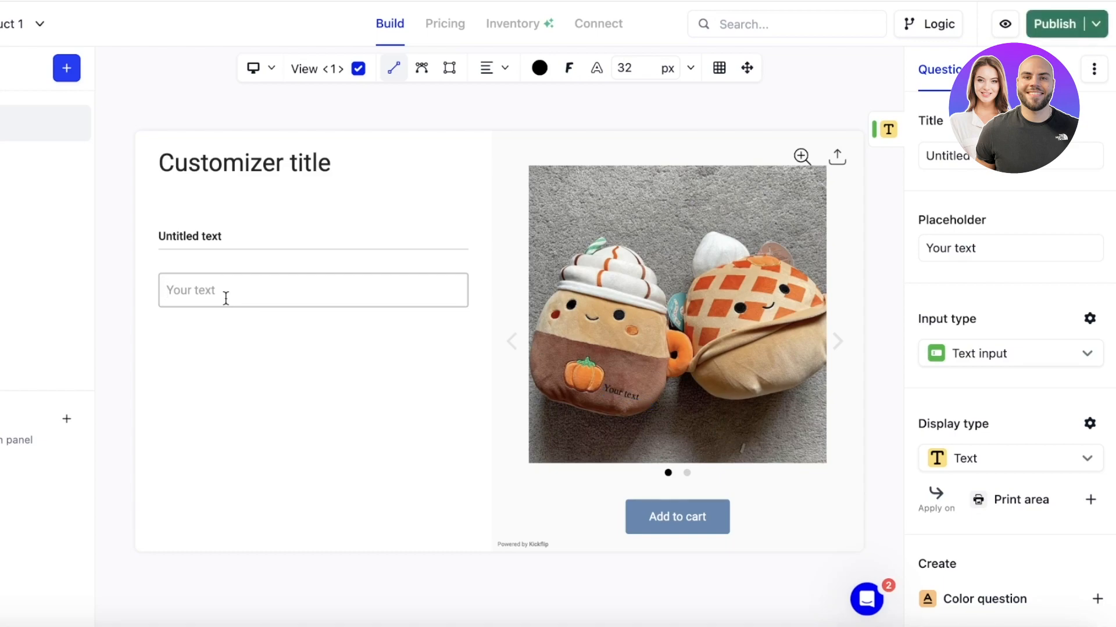
pyautogui.write('Name of Plushie')
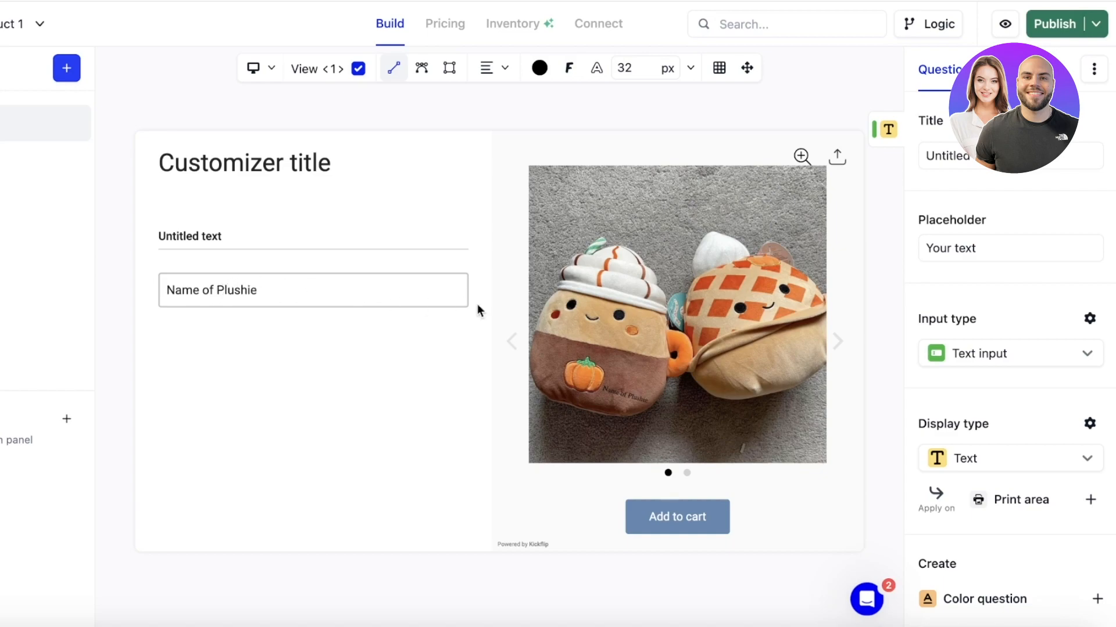
pyautogui.click(607, 397)
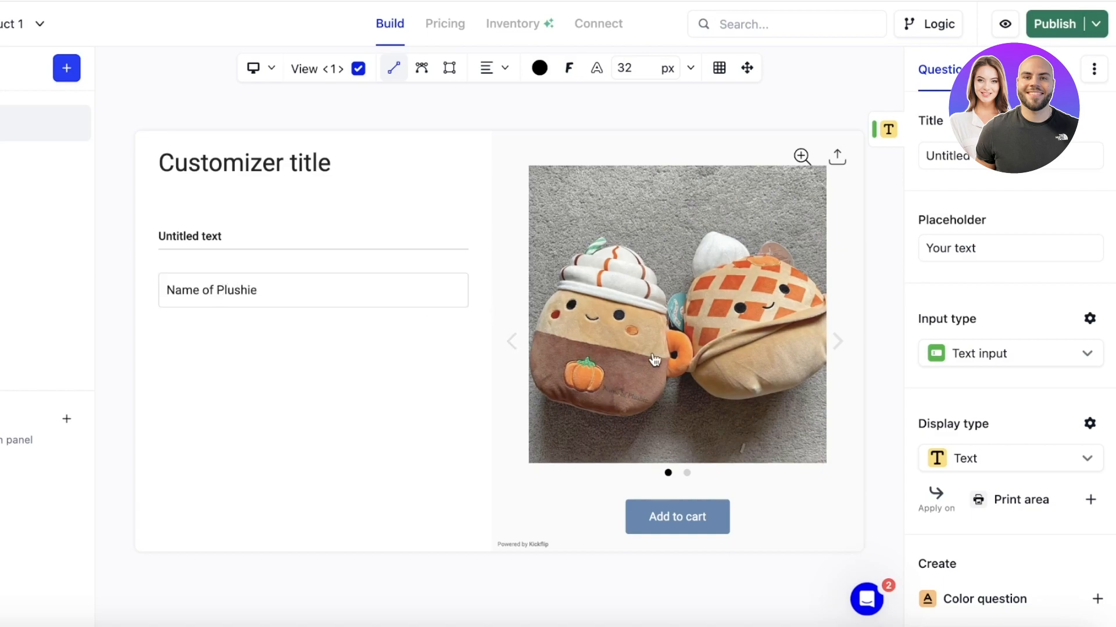
# Lengthen the text line to enlarge the lettering, then publish the customizer.
pyautogui.click(607, 390)
pyautogui.moveTo(605, 390)
pyautogui.mouseDown()
pyautogui.moveTo(585, 381)
pyautogui.moveTo(606, 389)
pyautogui.mouseUp()
pyautogui.click(605, 387)
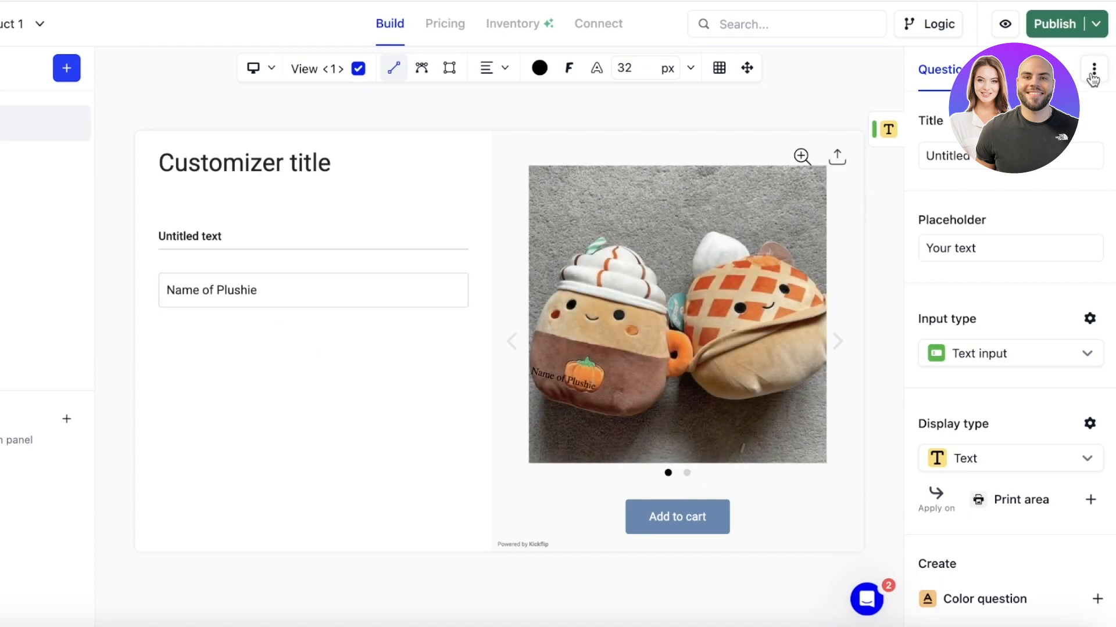
pyautogui.click(1054, 24)
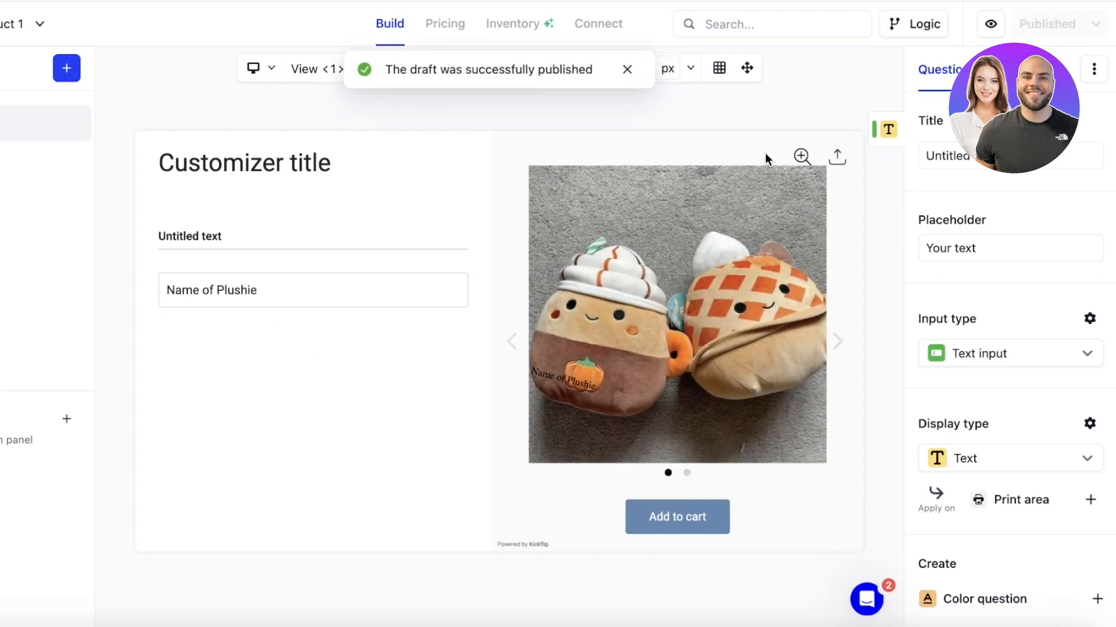